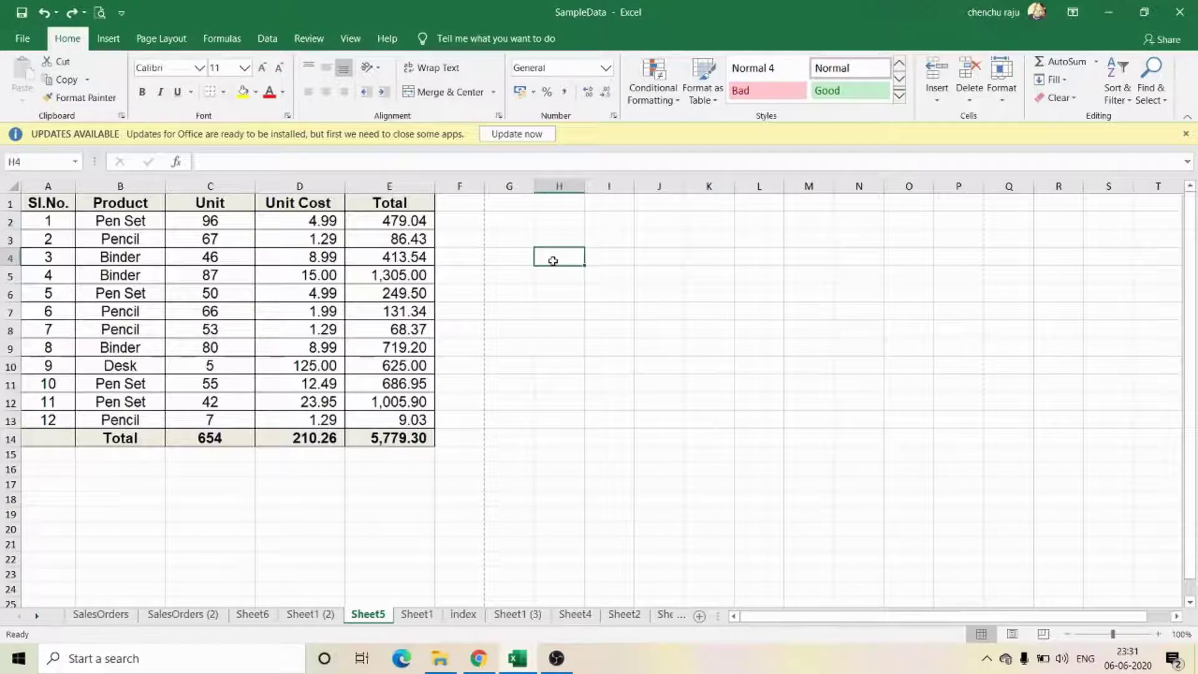
- Copy the table A1:E14, paste it normally at G2, and undo the paste
{"action": "left_click", "coordinate": [519, 308]}
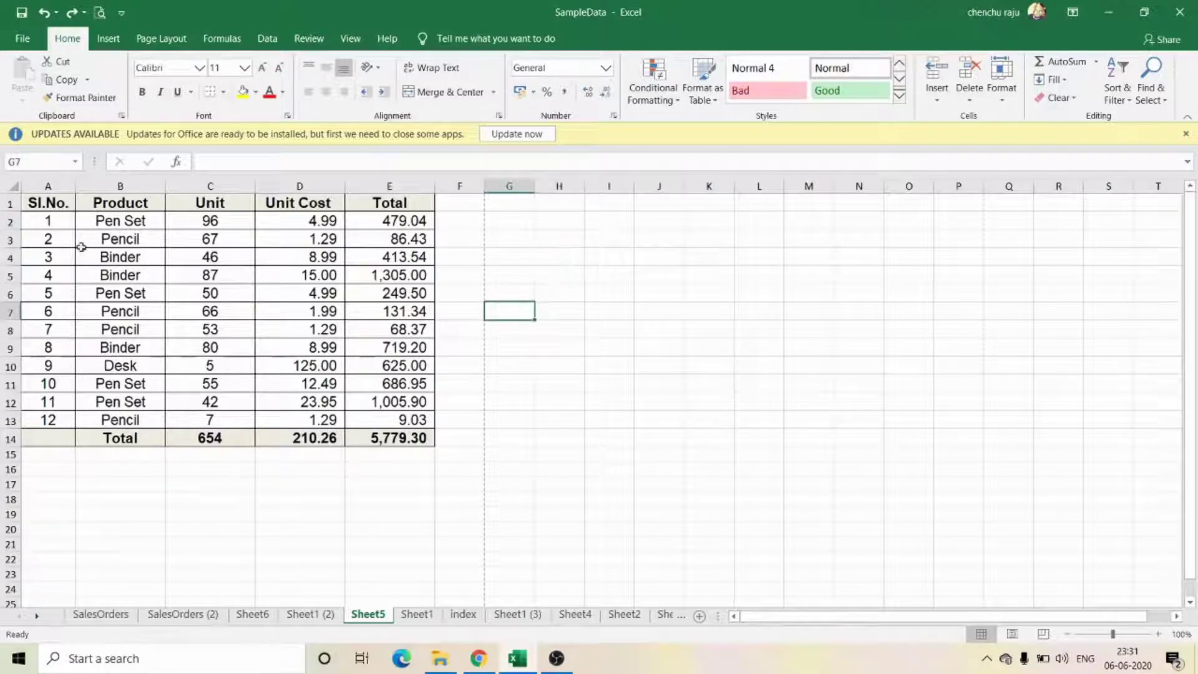
{"action": "left_click_drag", "start_coordinate": [45, 206], "coordinate": [379, 451]}
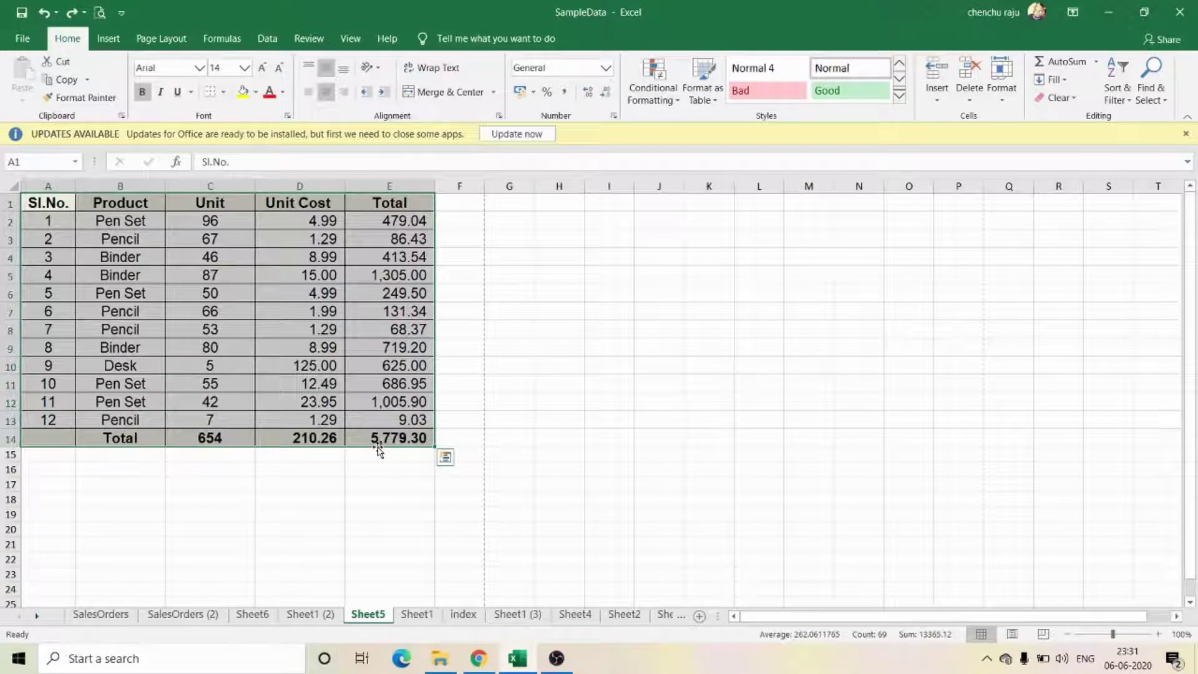
{"action": "key", "text": "ctrl+c"}
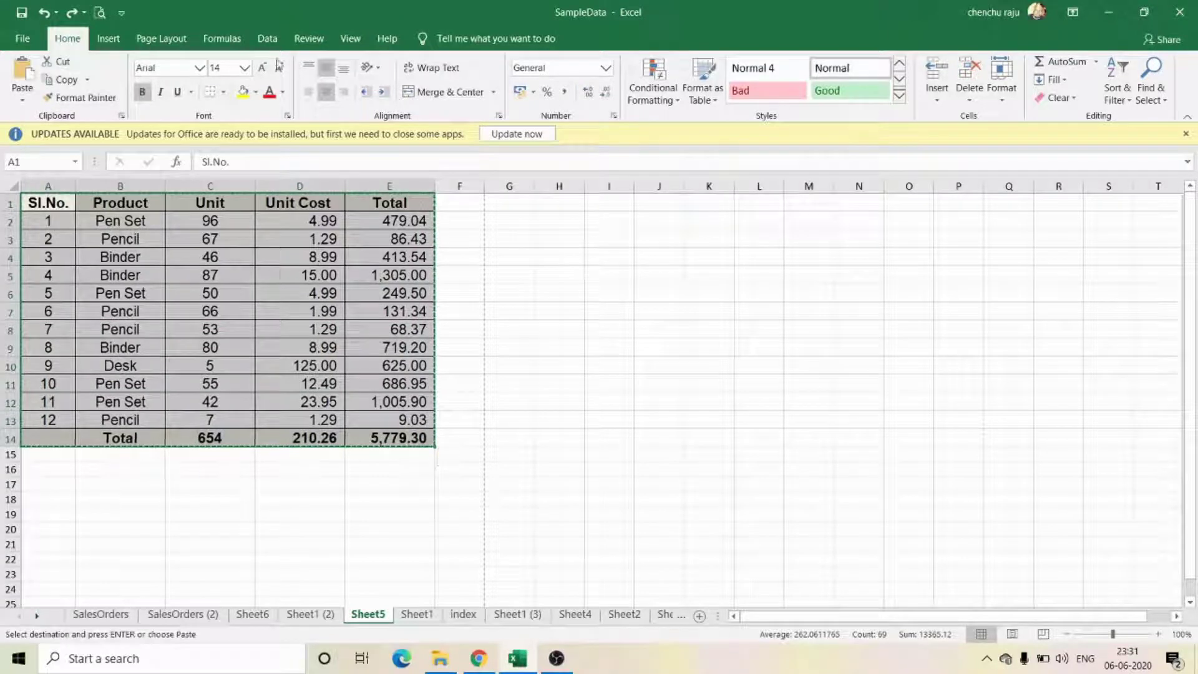
{"action": "left_click", "coordinate": [518, 223]}
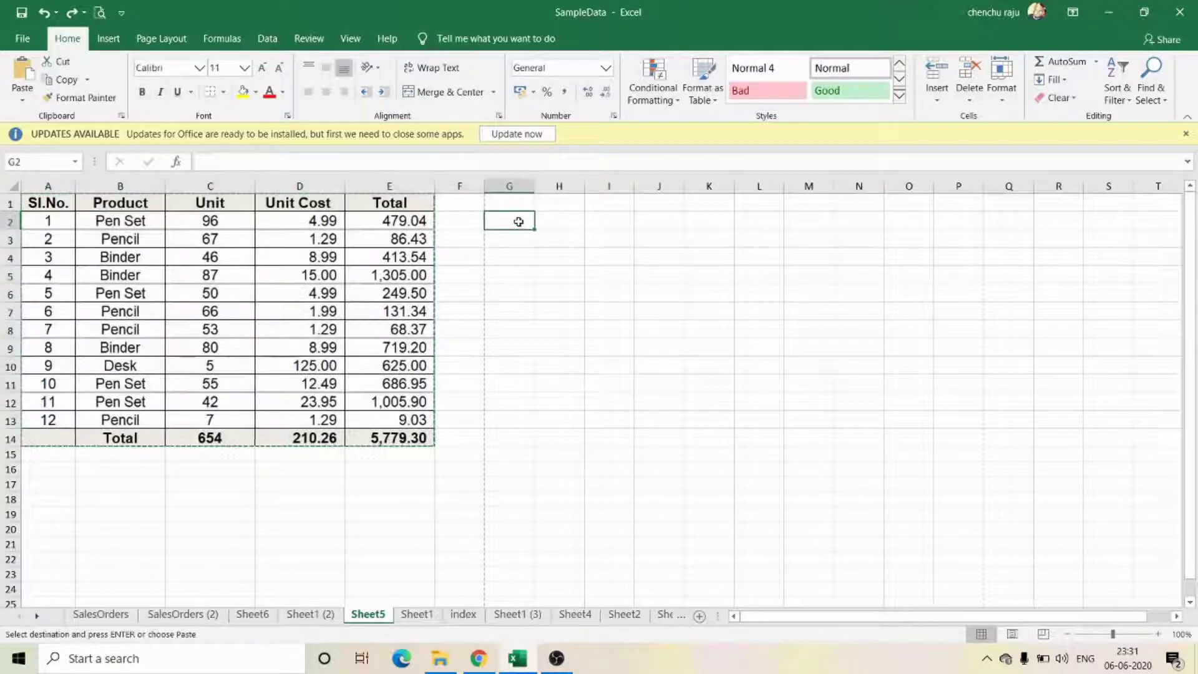
{"action": "right_click", "coordinate": [518, 222]}
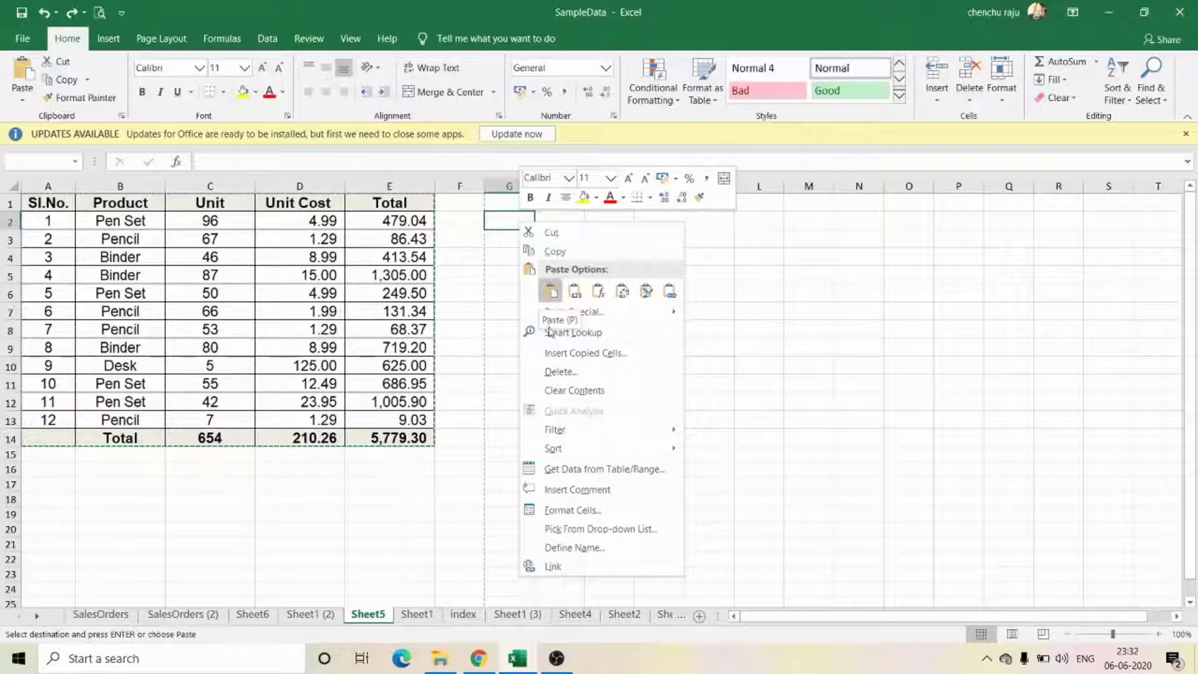
{"action": "left_click", "coordinate": [550, 291]}
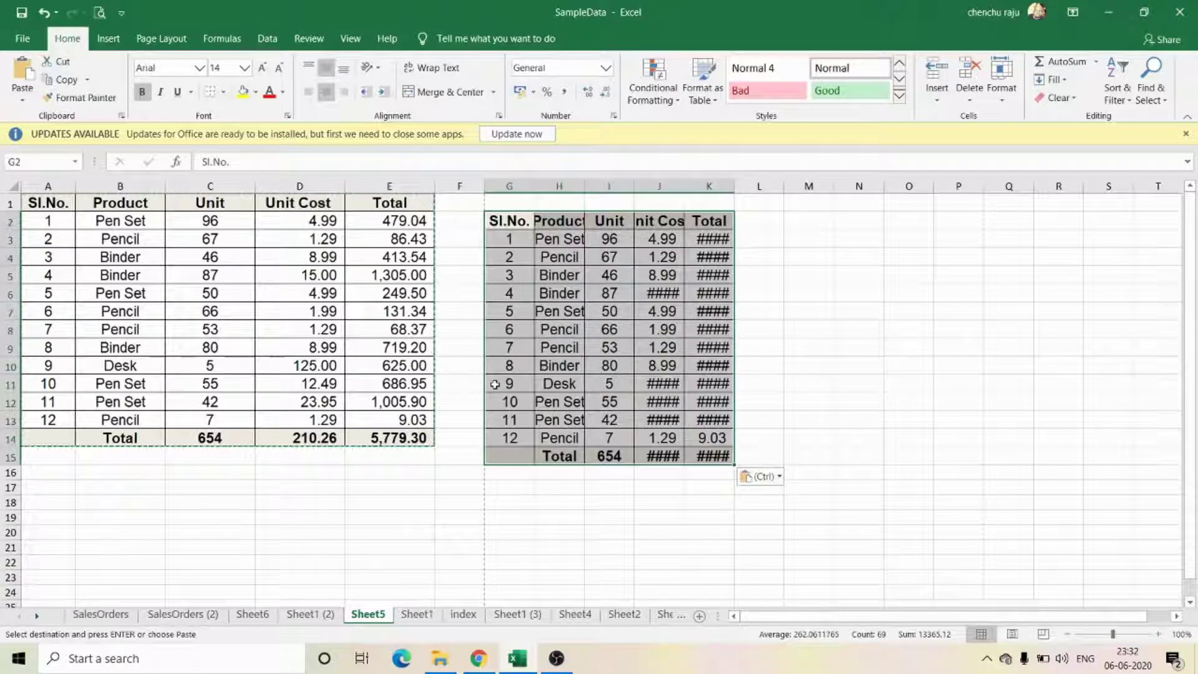
{"action": "key", "text": "ctrl+z"}
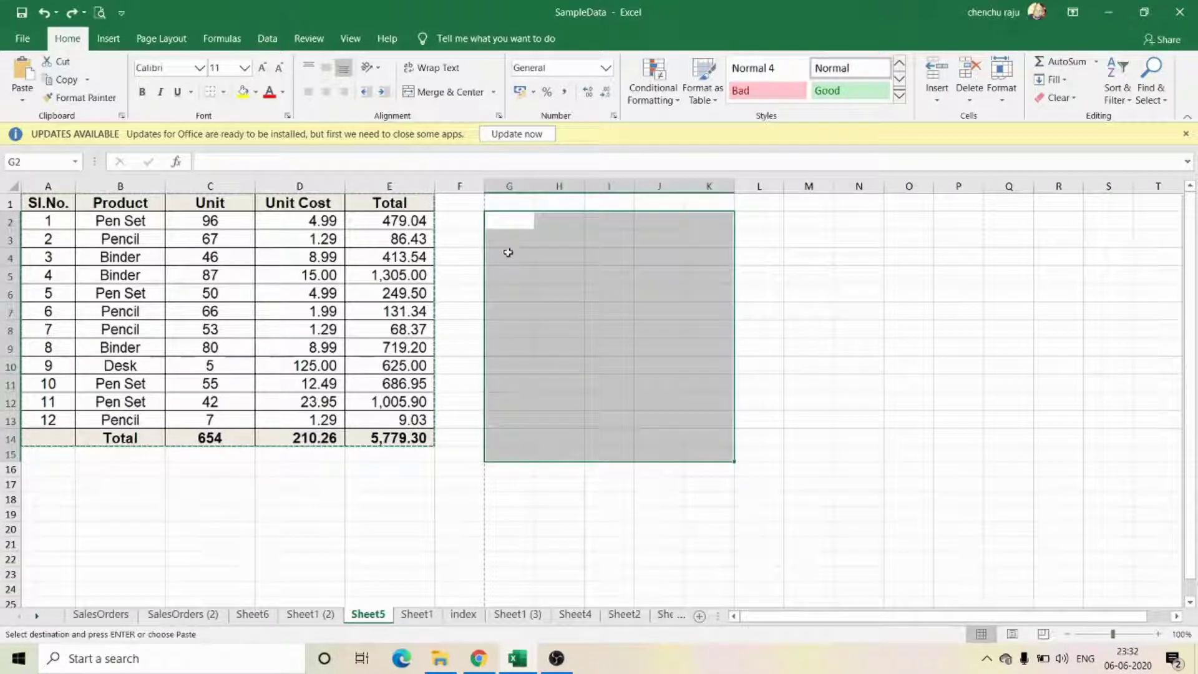
- Paste the copied table at G2 using Paste Special with the Transpose option
{"action": "left_click", "coordinate": [506, 223]}
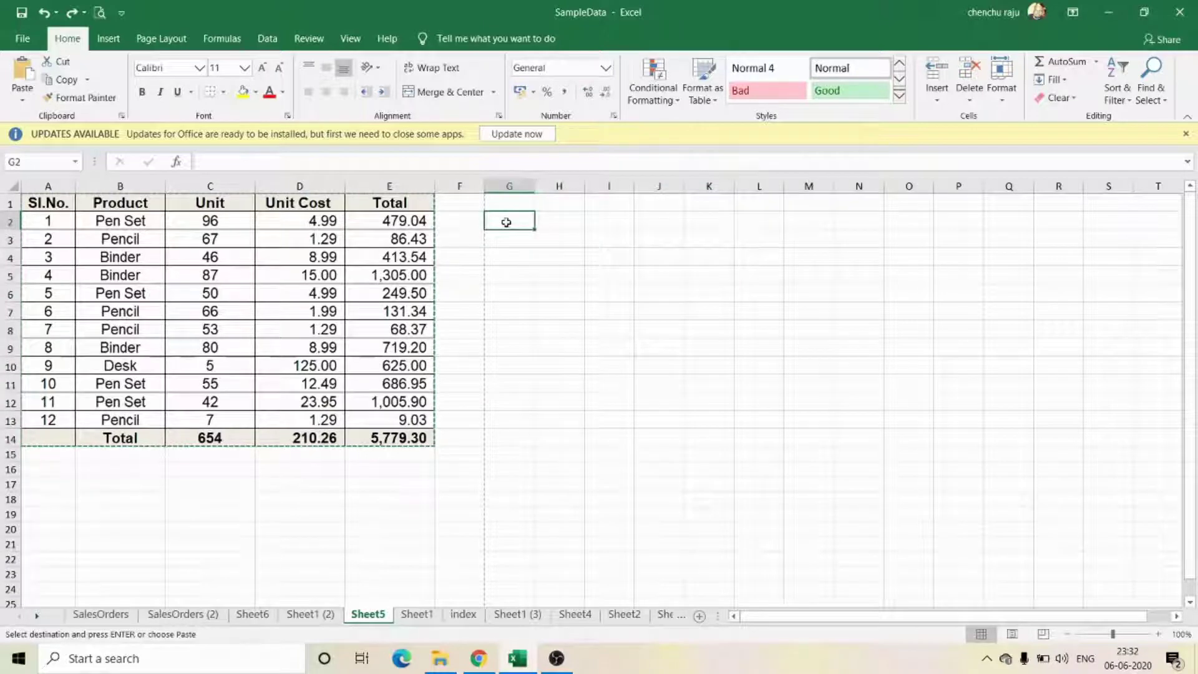
{"action": "right_click", "coordinate": [506, 223]}
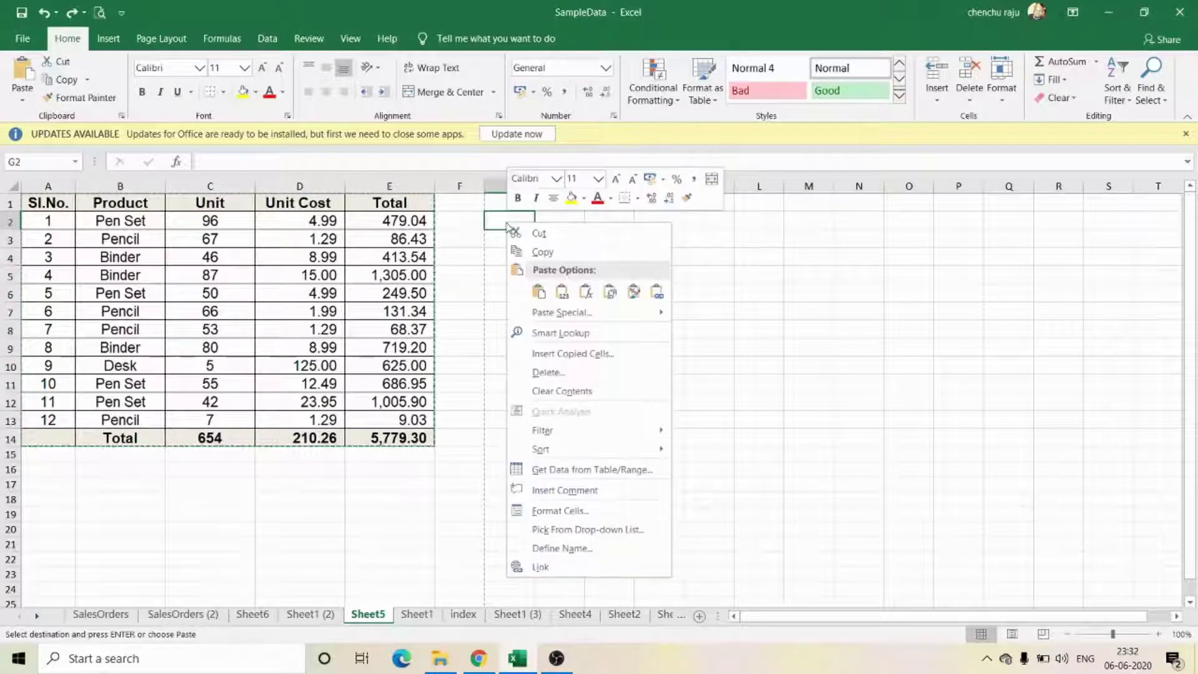
{"action": "left_click", "coordinate": [554, 313]}
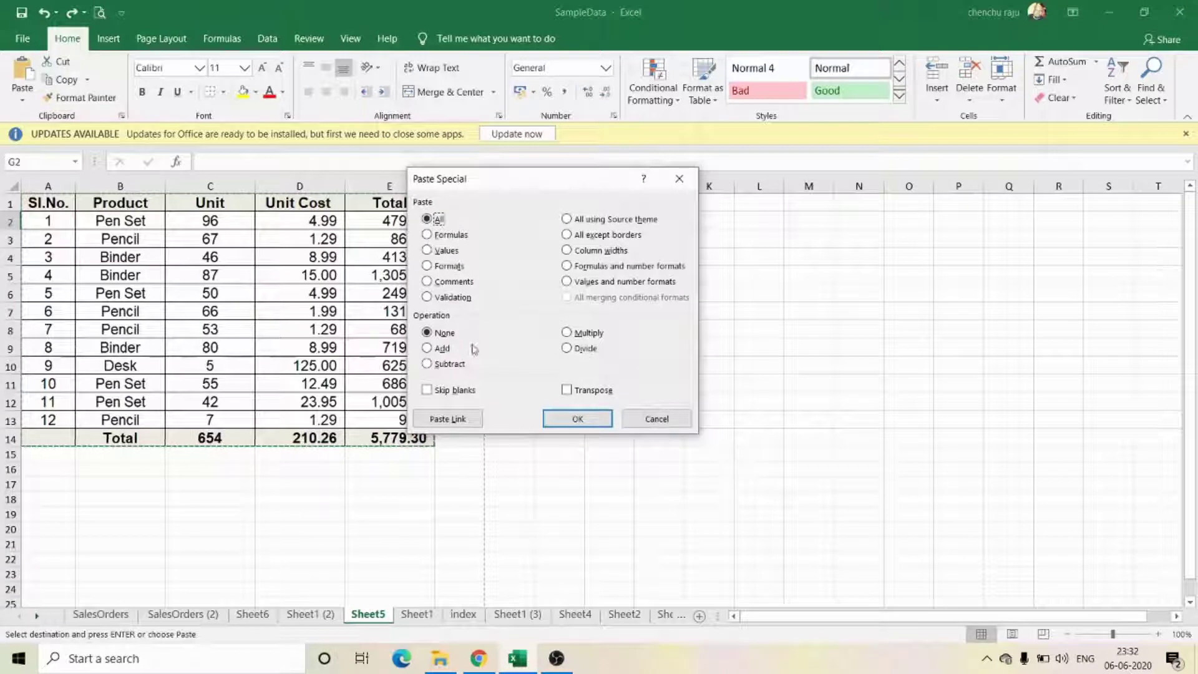
{"action": "left_click", "coordinate": [573, 395]}
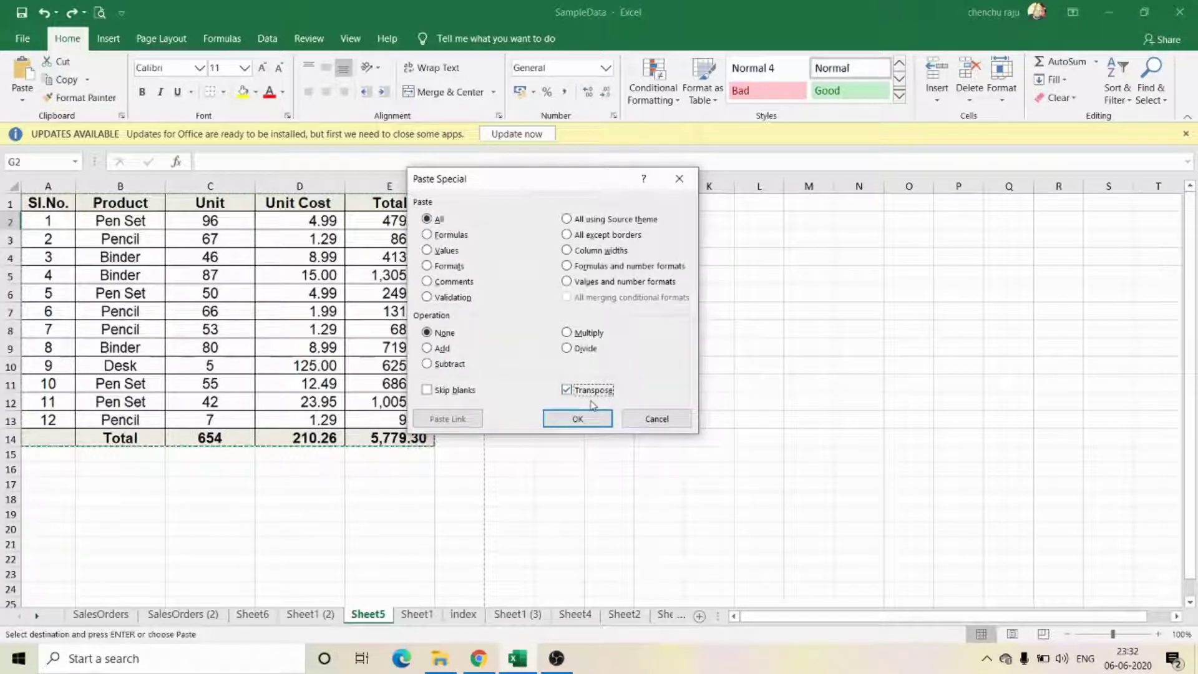
{"action": "left_click", "coordinate": [590, 420]}
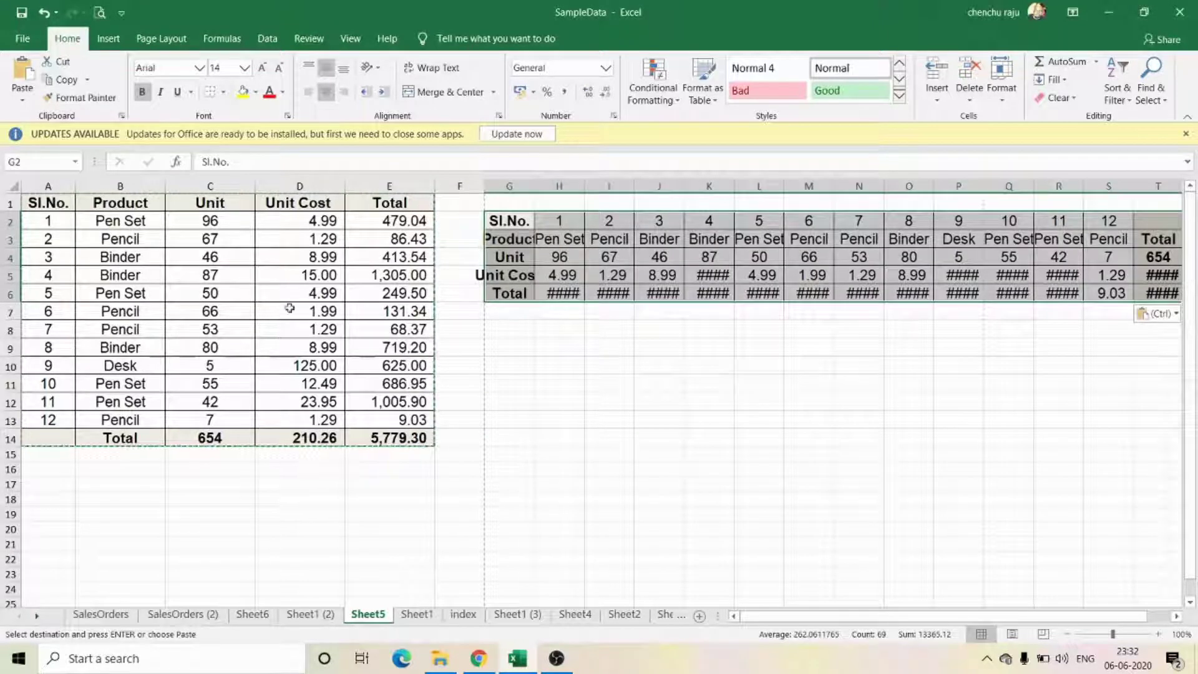
- Check the transposed headings in row 2 and column G, undo the transposed paste, and cancel copy mode
{"action": "left_click_drag", "start_coordinate": [516, 223], "coordinate": [1070, 221]}
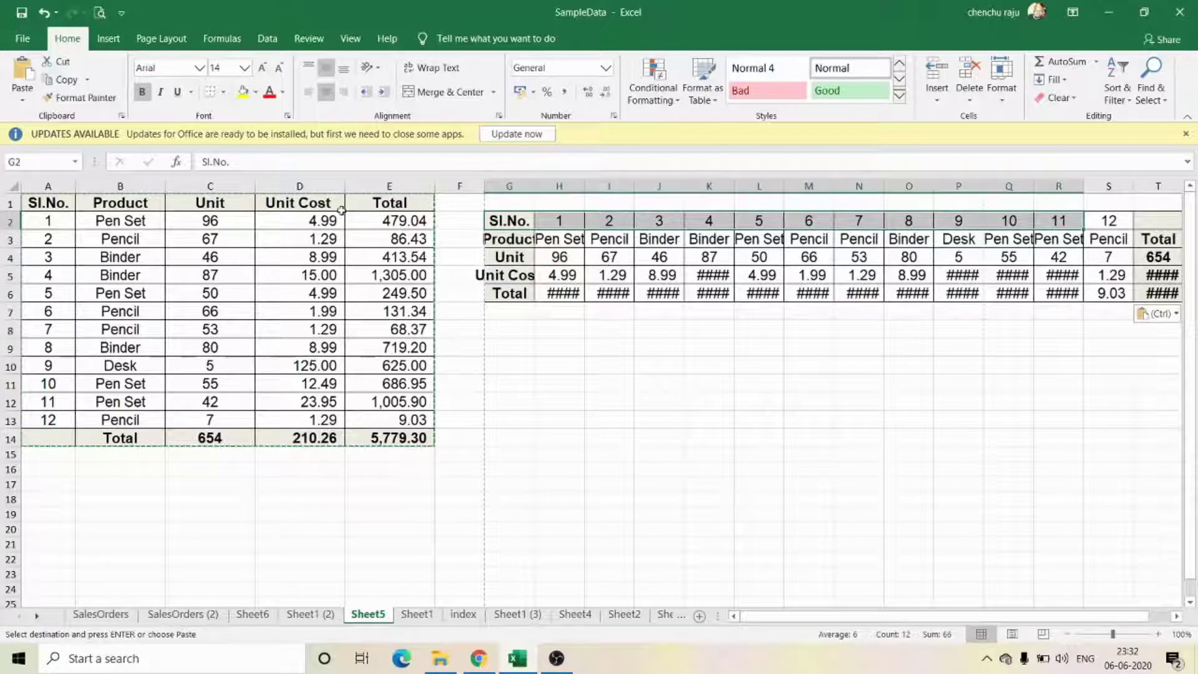
{"action": "left_click_drag", "start_coordinate": [509, 222], "coordinate": [510, 296]}
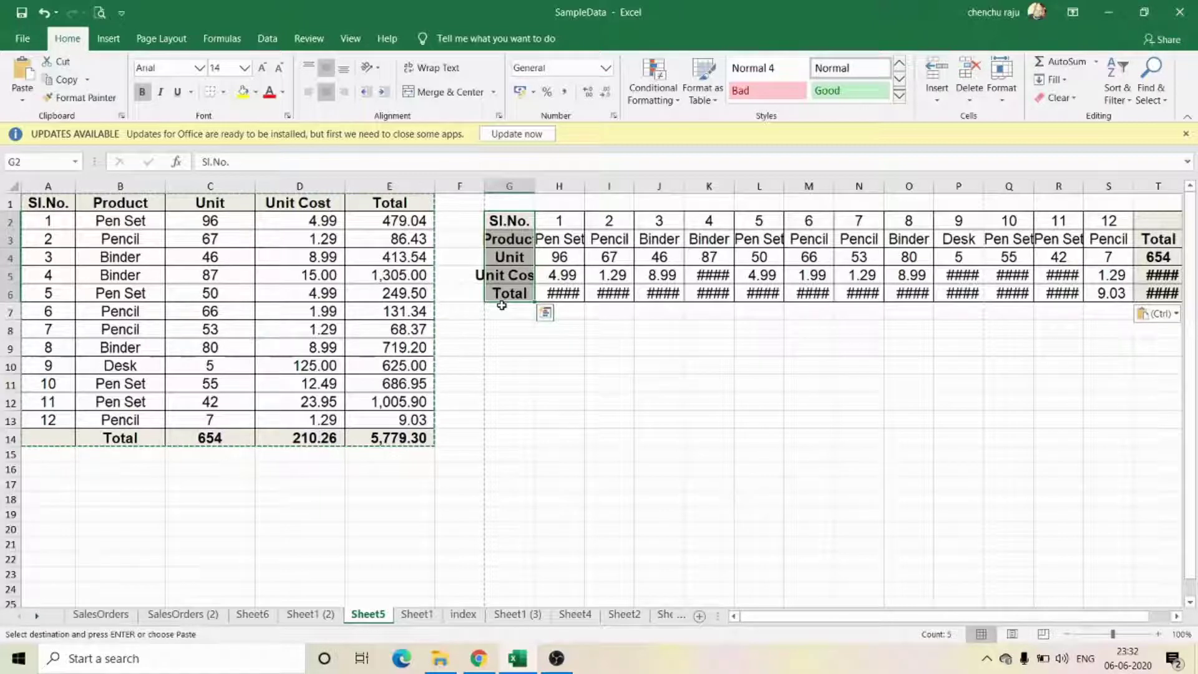
{"action": "key", "text": "ctrl+z"}
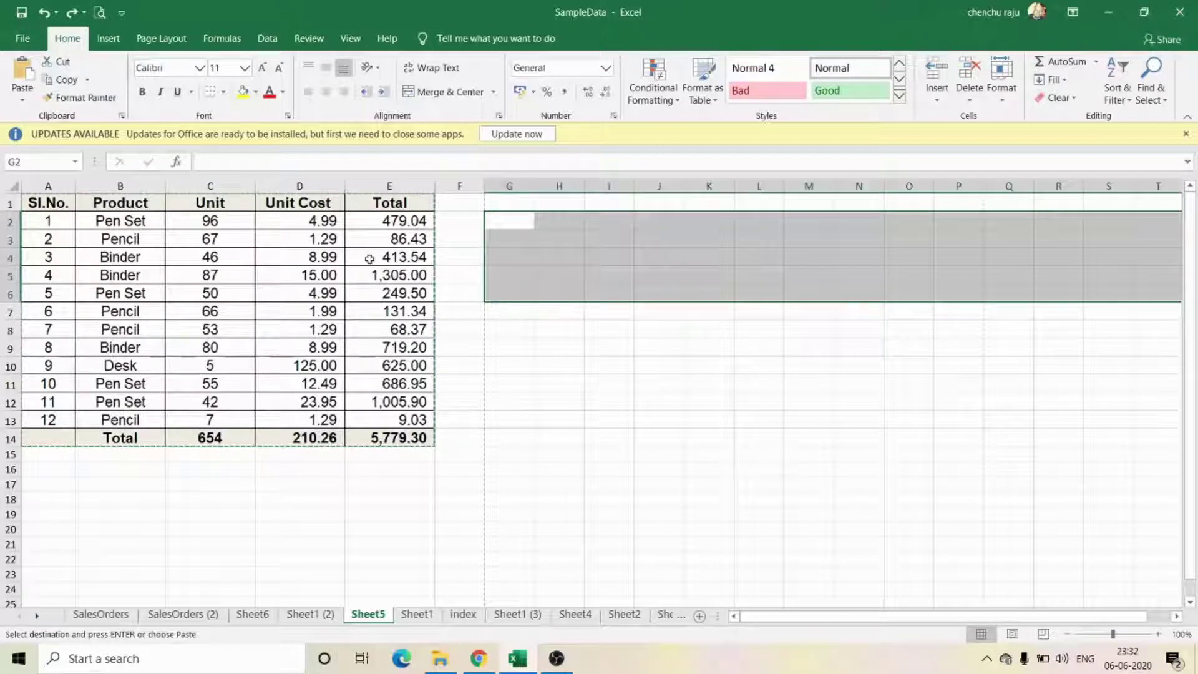
{"action": "left_click", "coordinate": [523, 257]}
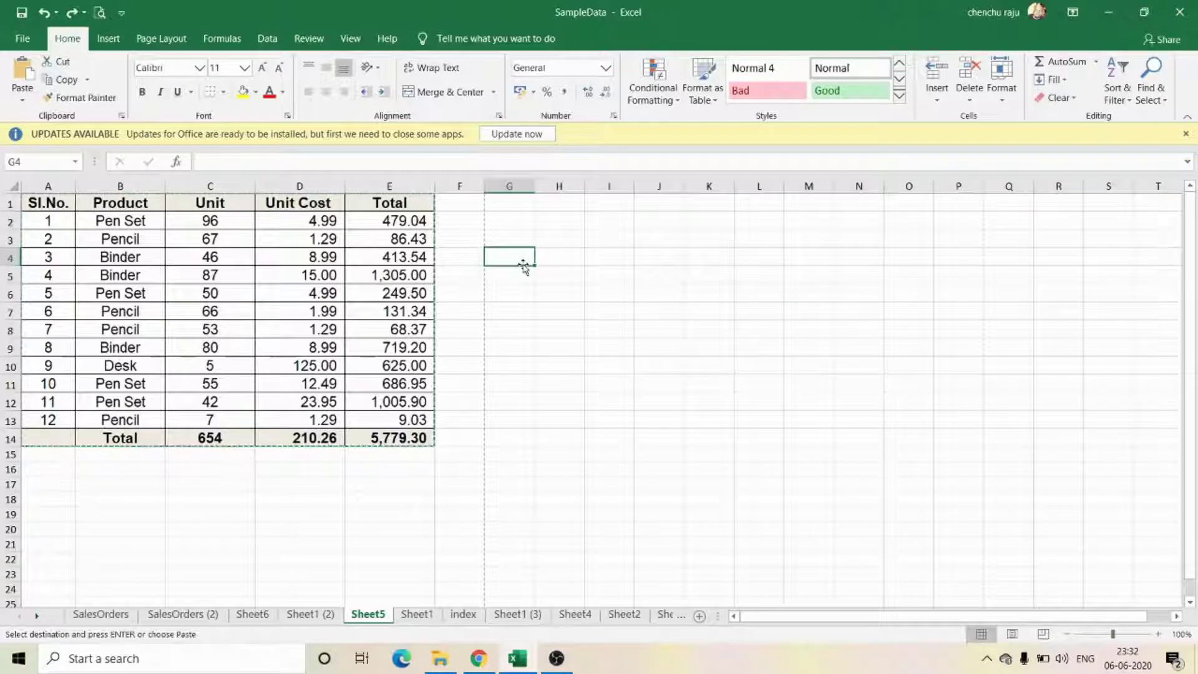
{"action": "key", "text": "Escape"}
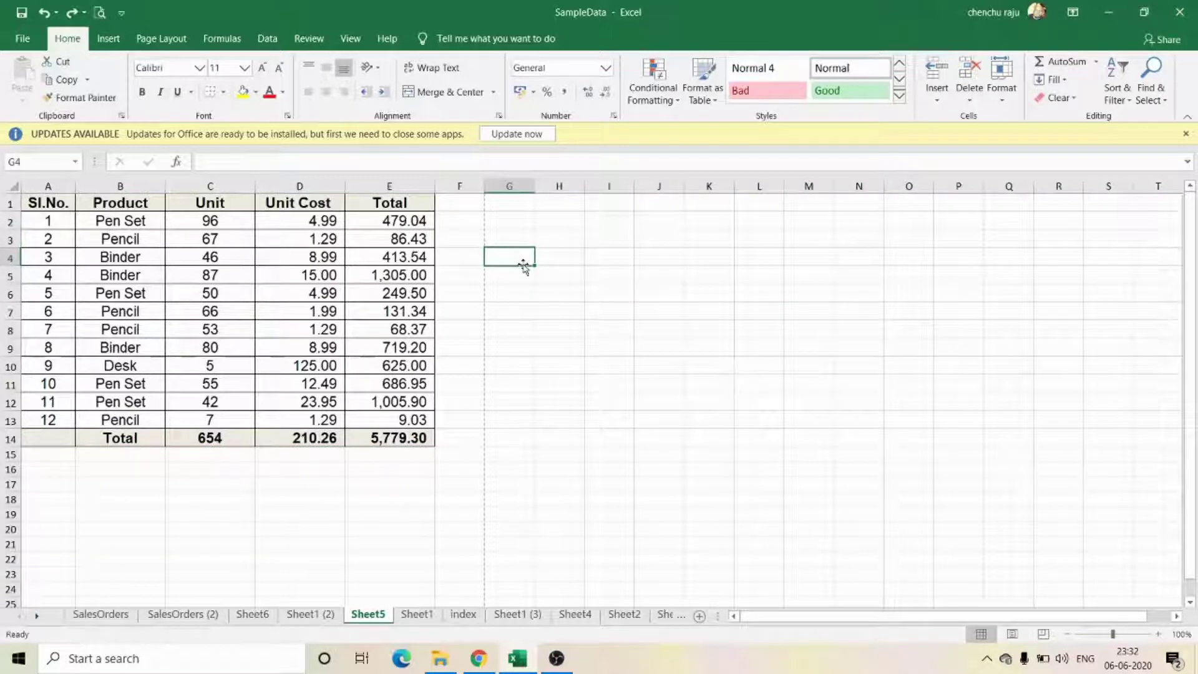
- Undo one more earlier change and clear the restored TRANSPOSE formula from G1
{"action": "key", "text": "ctrl+z"}
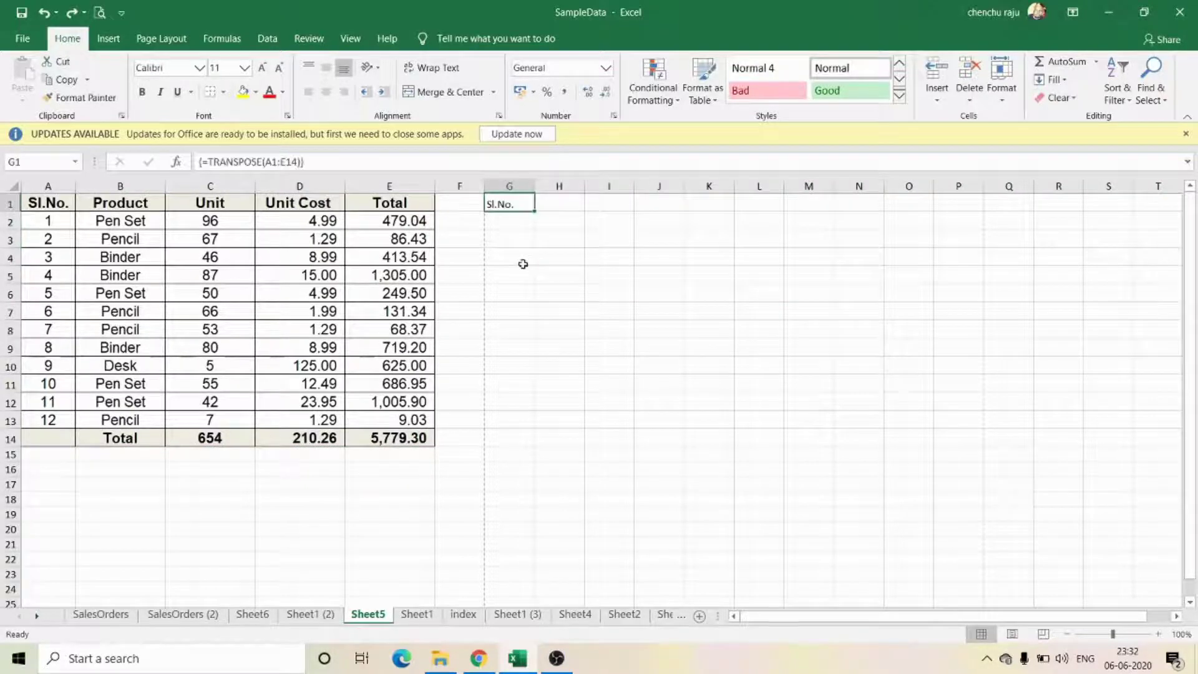
{"action": "key", "text": "BackSpace"}
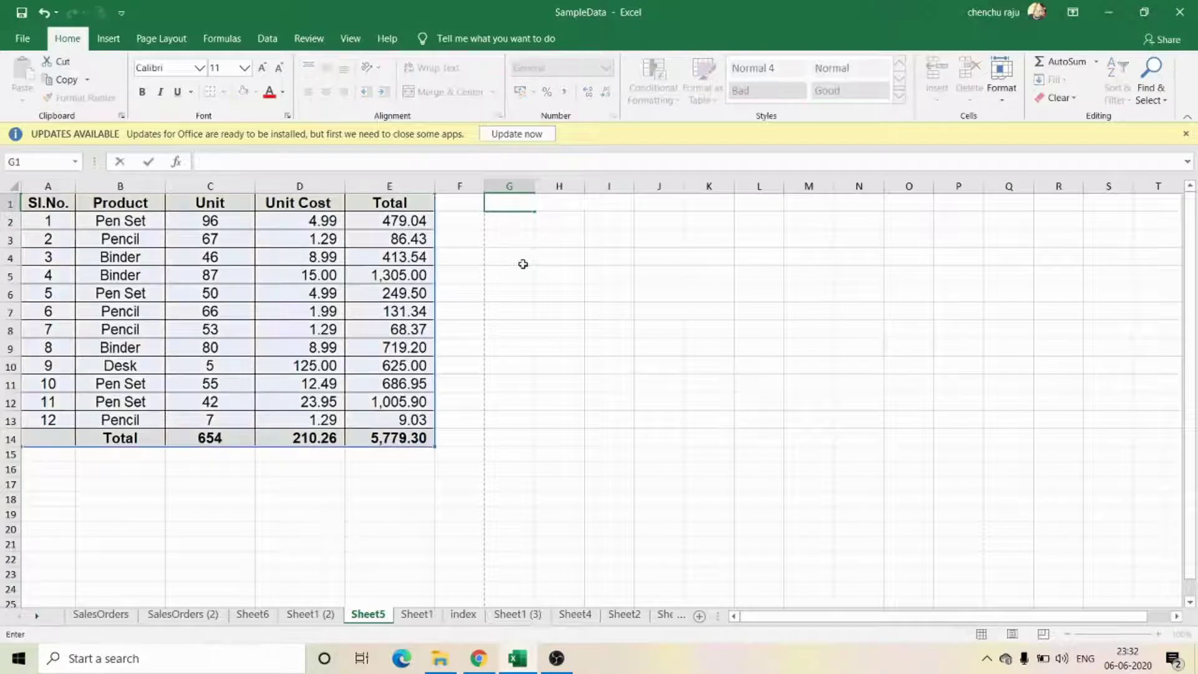
{"action": "left_click", "coordinate": [521, 245]}
{"action": "left_click", "coordinate": [499, 218]}
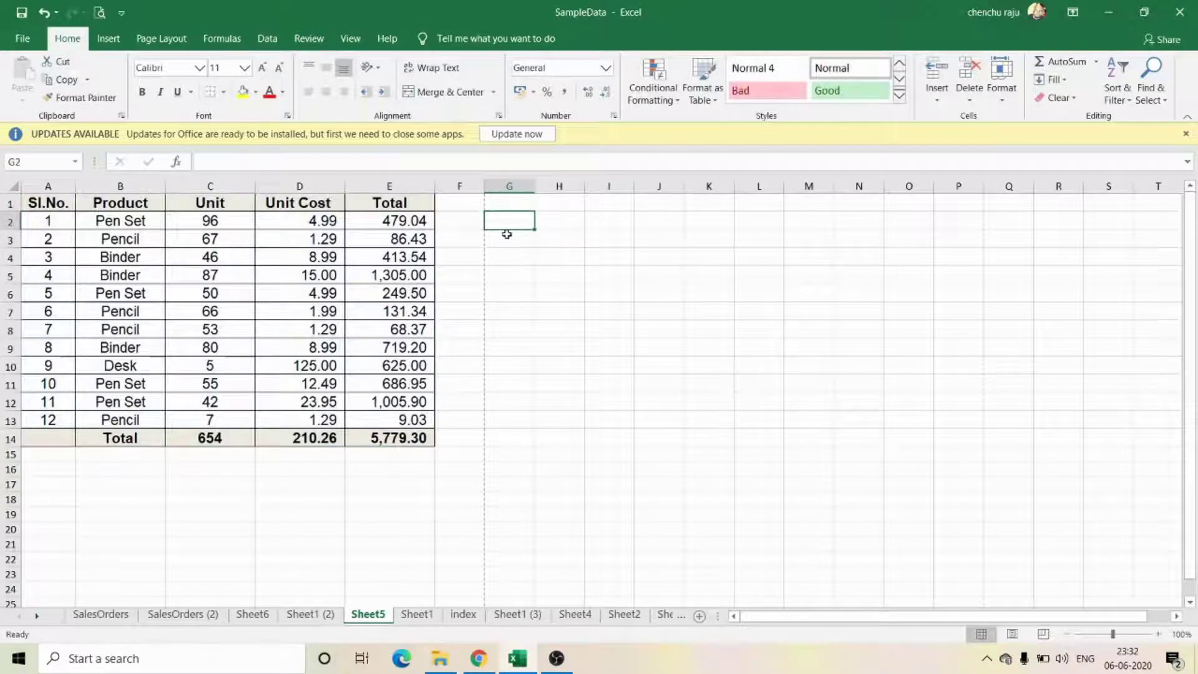
{"action": "left_click", "coordinate": [503, 198]}
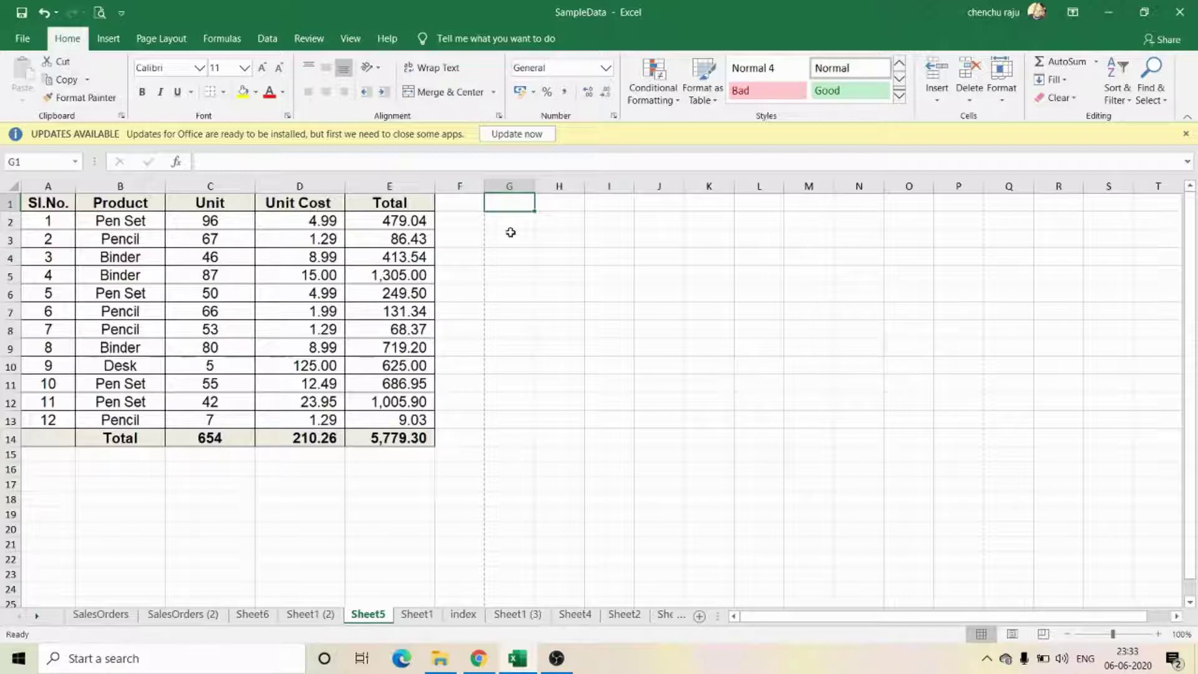
{"action": "left_click", "coordinate": [511, 237]}
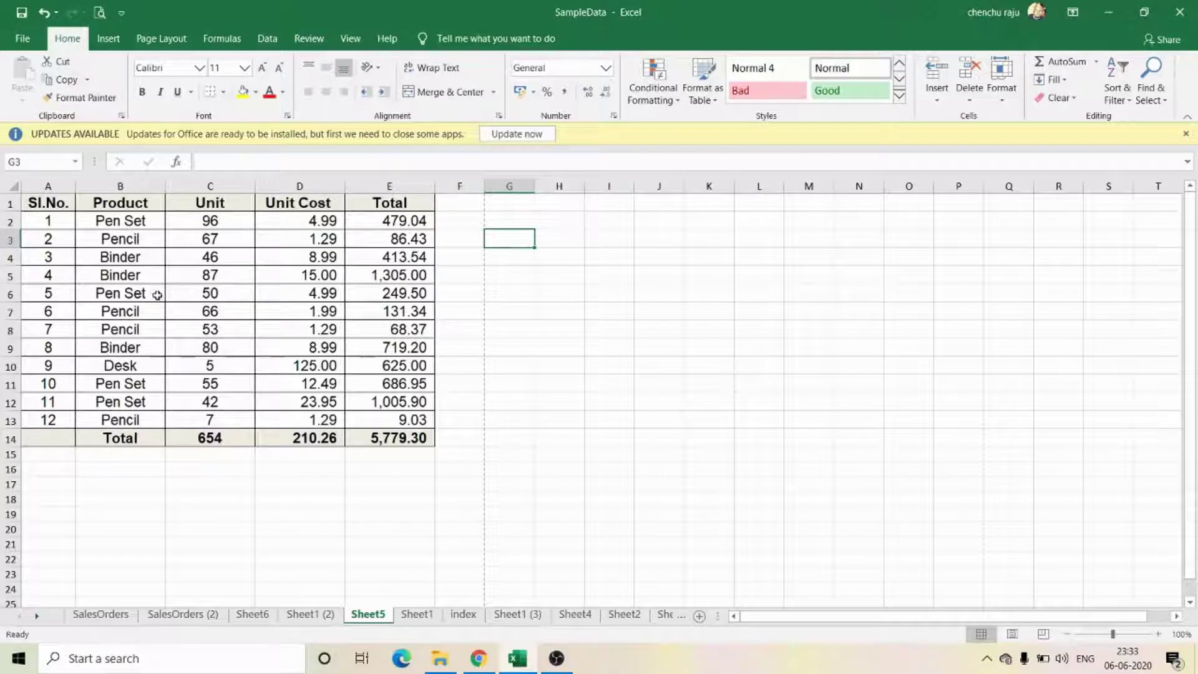
- Enter =TRANSPOSE(A1:E14) as an array formula across the range G1:T5
{"action": "left_click_drag", "start_coordinate": [42, 207], "coordinate": [52, 438]}
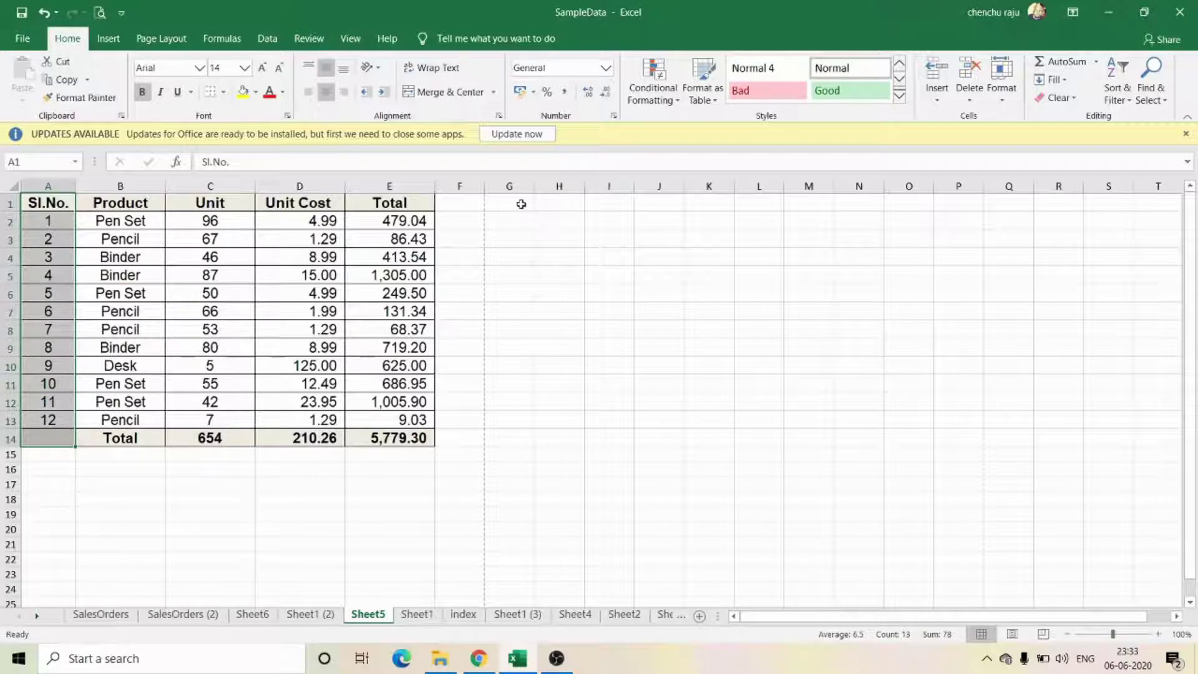
{"action": "left_click_drag", "start_coordinate": [521, 204], "coordinate": [1161, 276]}
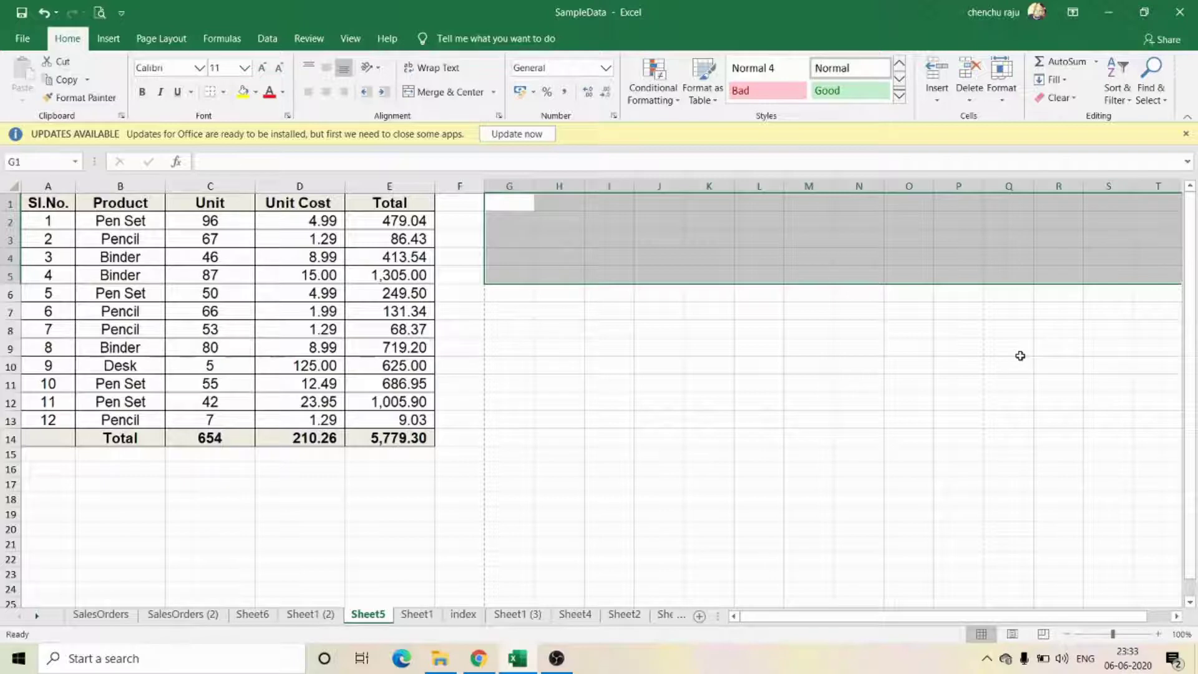
{"action": "type", "text": "="}
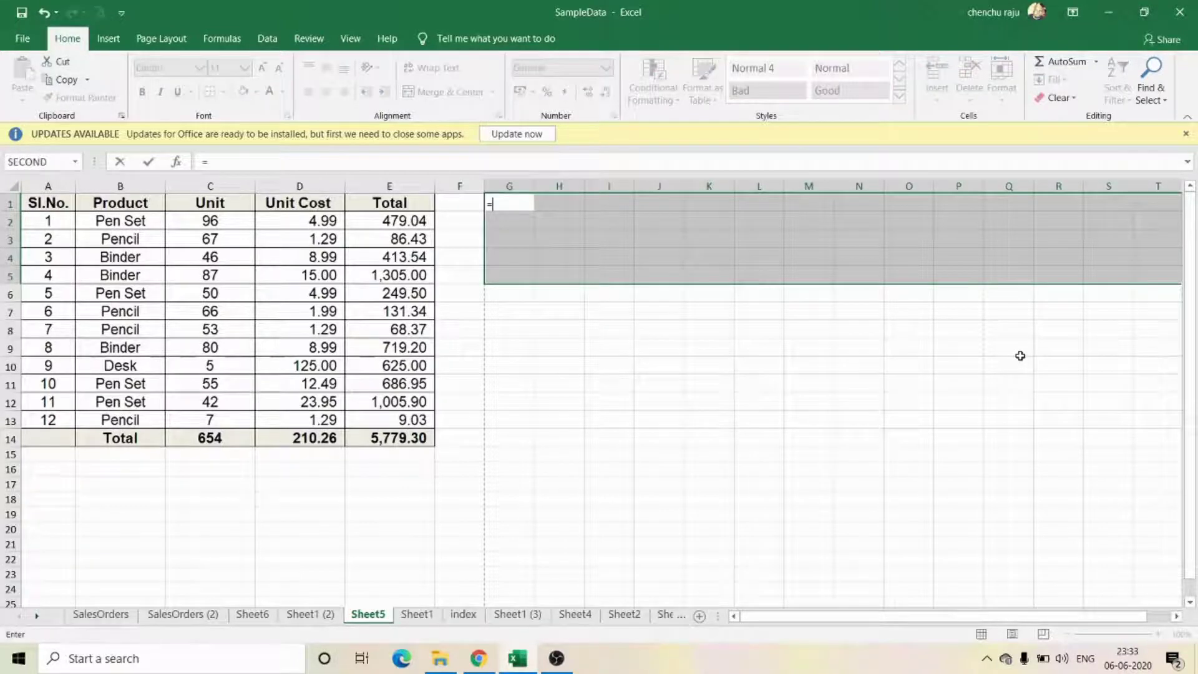
{"action": "type", "text": "tra"}
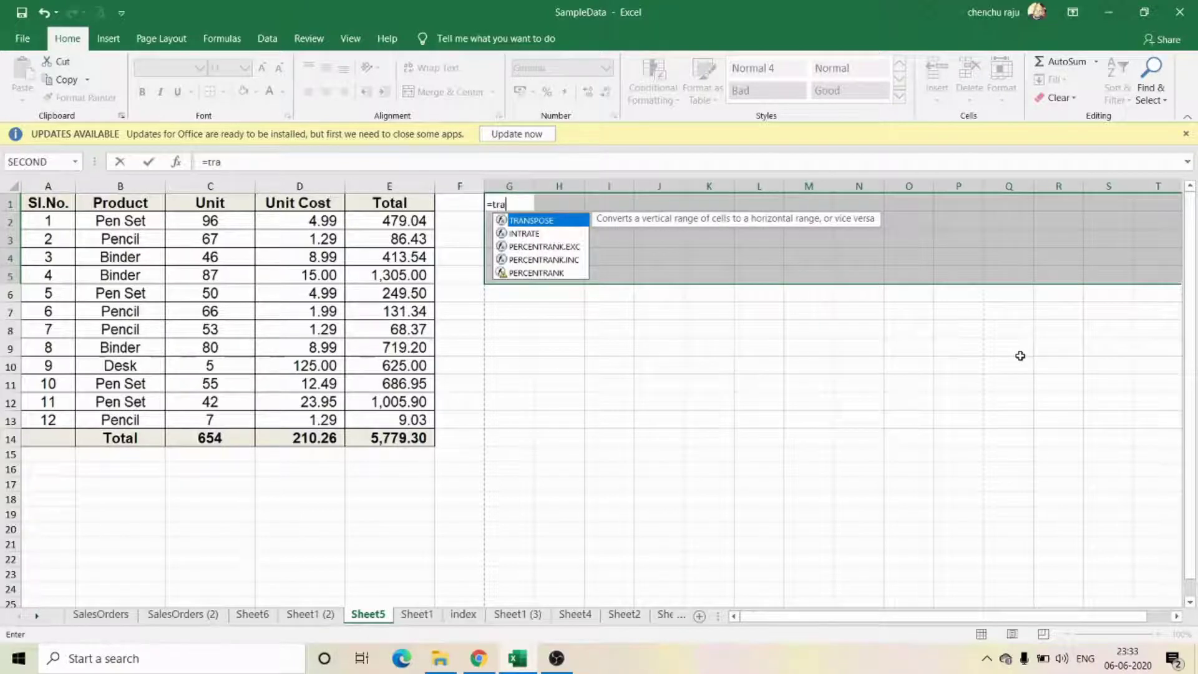
{"action": "key", "text": "Tab"}
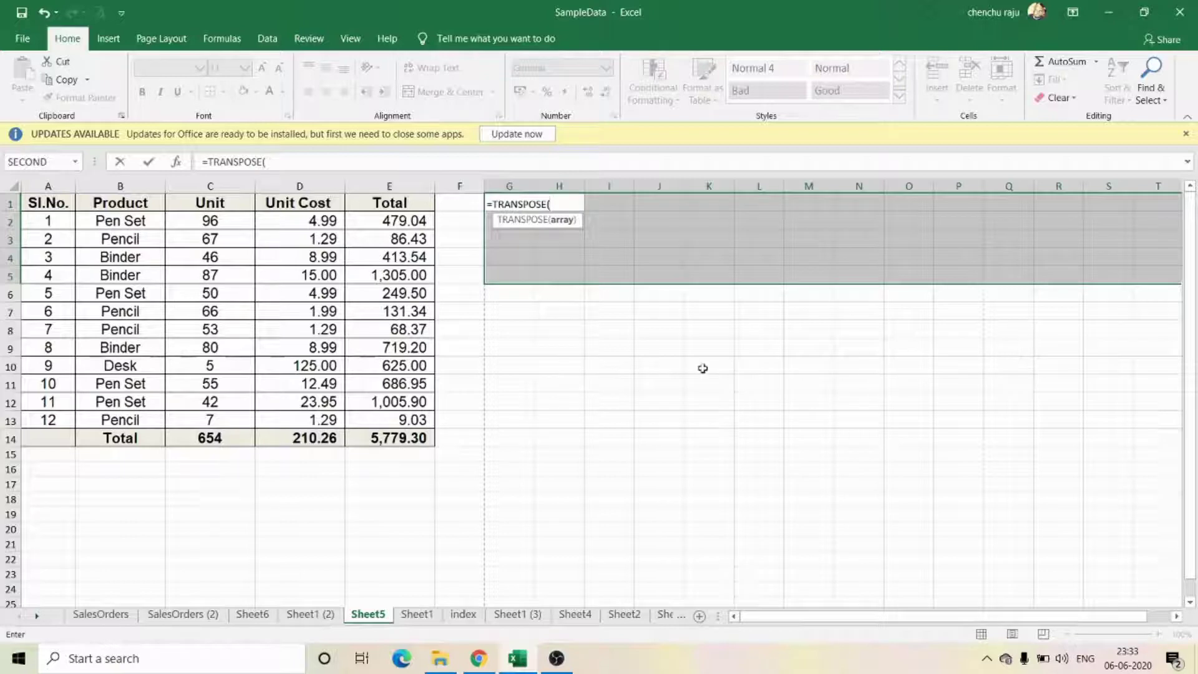
{"action": "left_click_drag", "start_coordinate": [40, 203], "coordinate": [407, 439]}
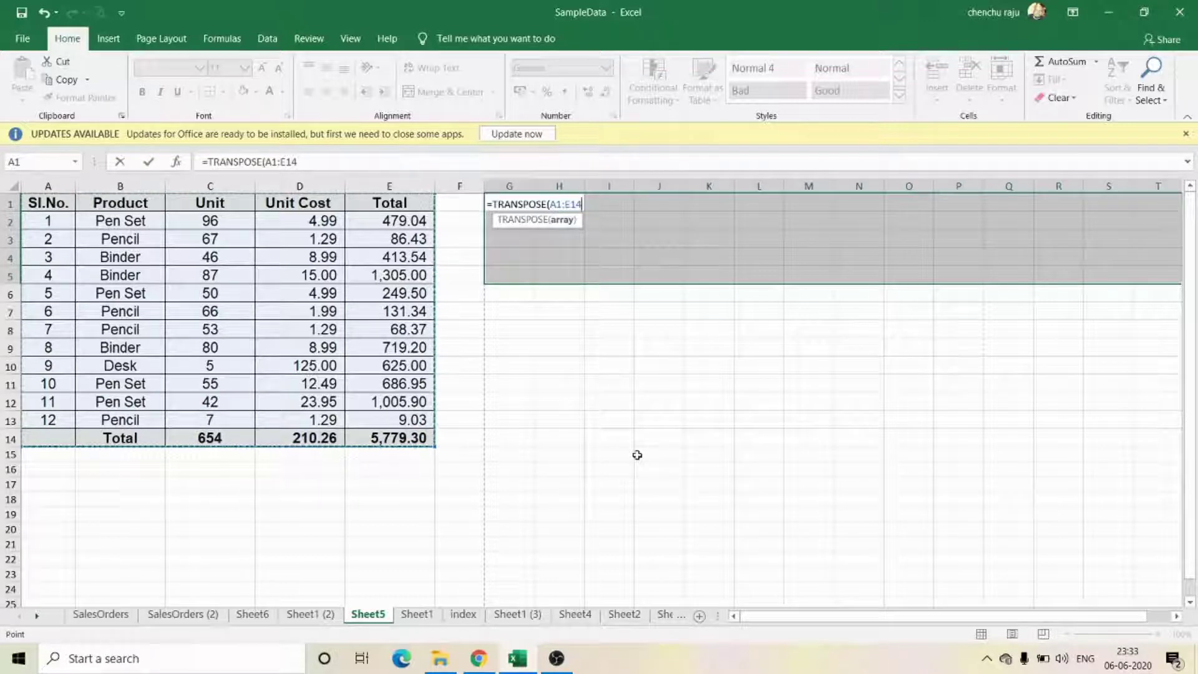
{"action": "type", "text": ")"}
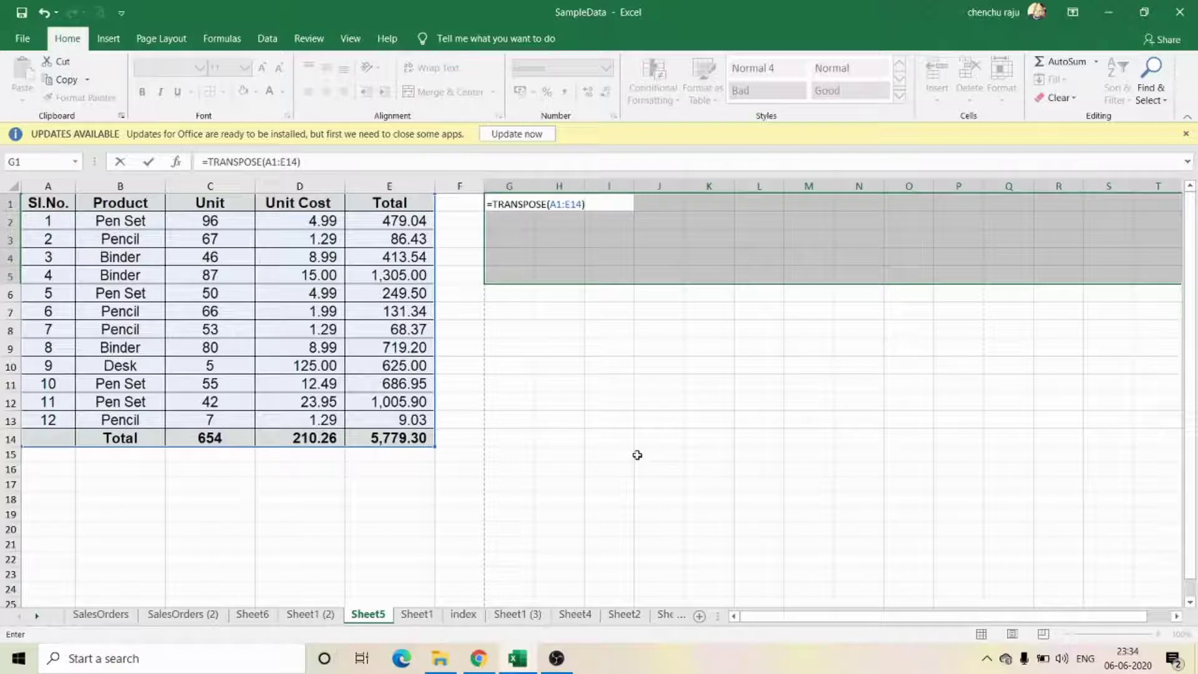
{"action": "key", "text": "ctrl+shift+Return"}
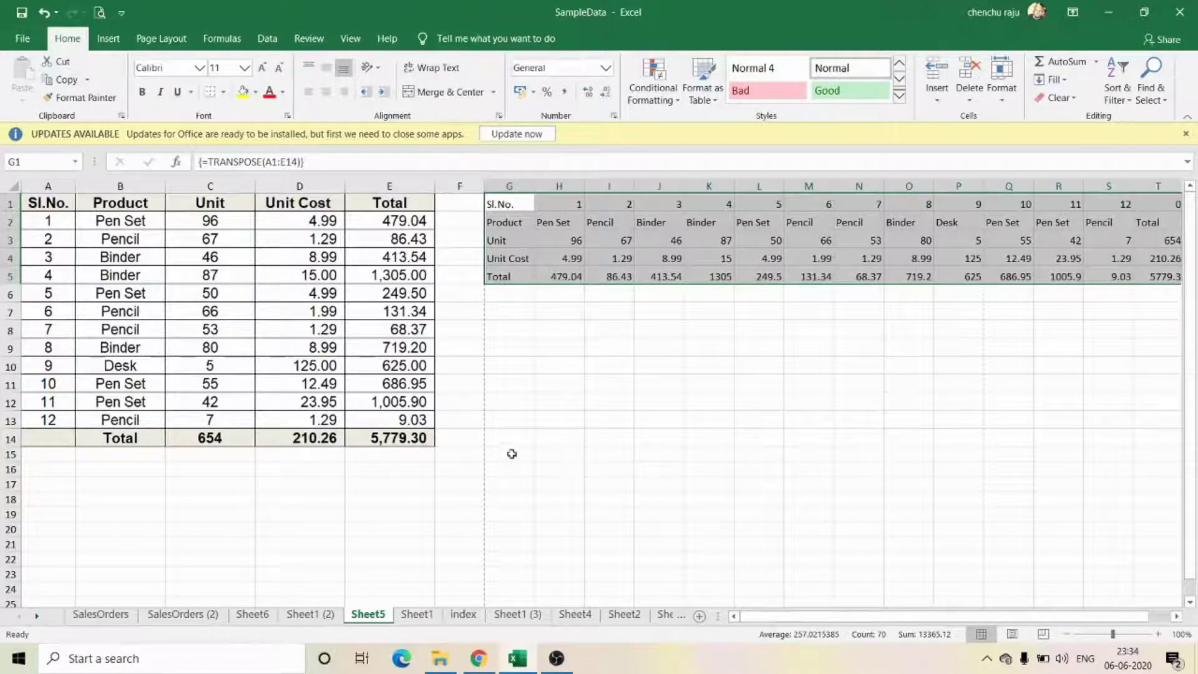
- Set the first Pen Set's unit quantity in C2 to 0 and inspect the linked cell H3
{"action": "left_click", "coordinate": [212, 223]}
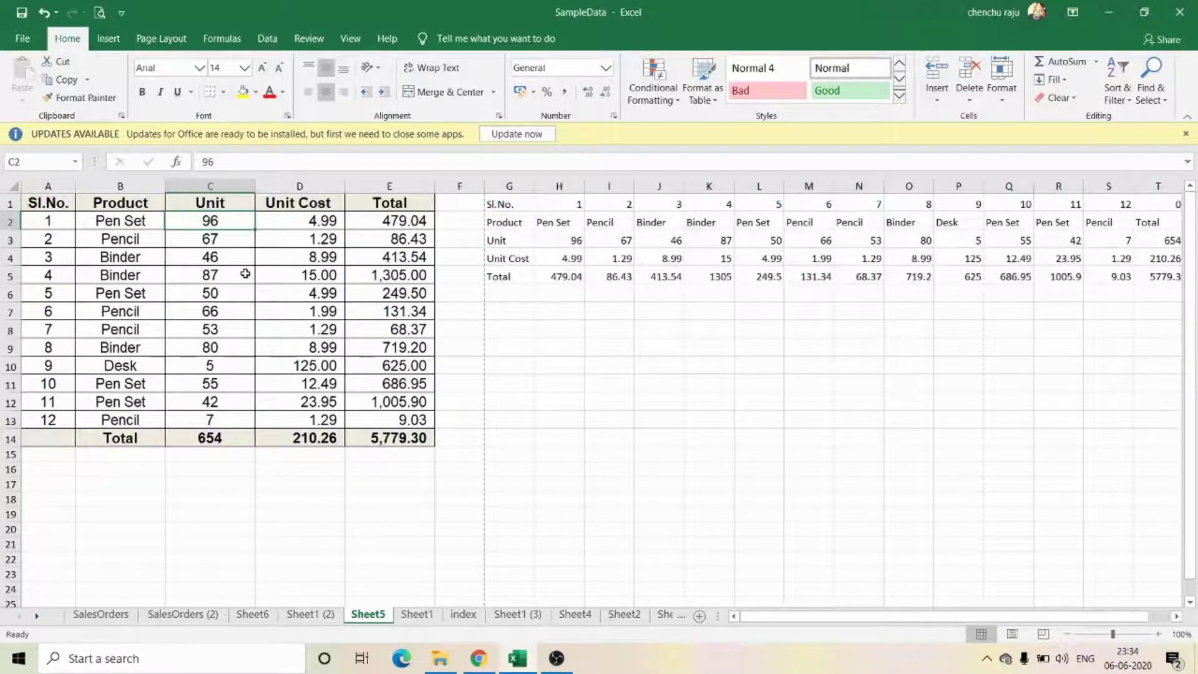
{"action": "type", "text": "0"}
{"action": "key", "text": "Return"}
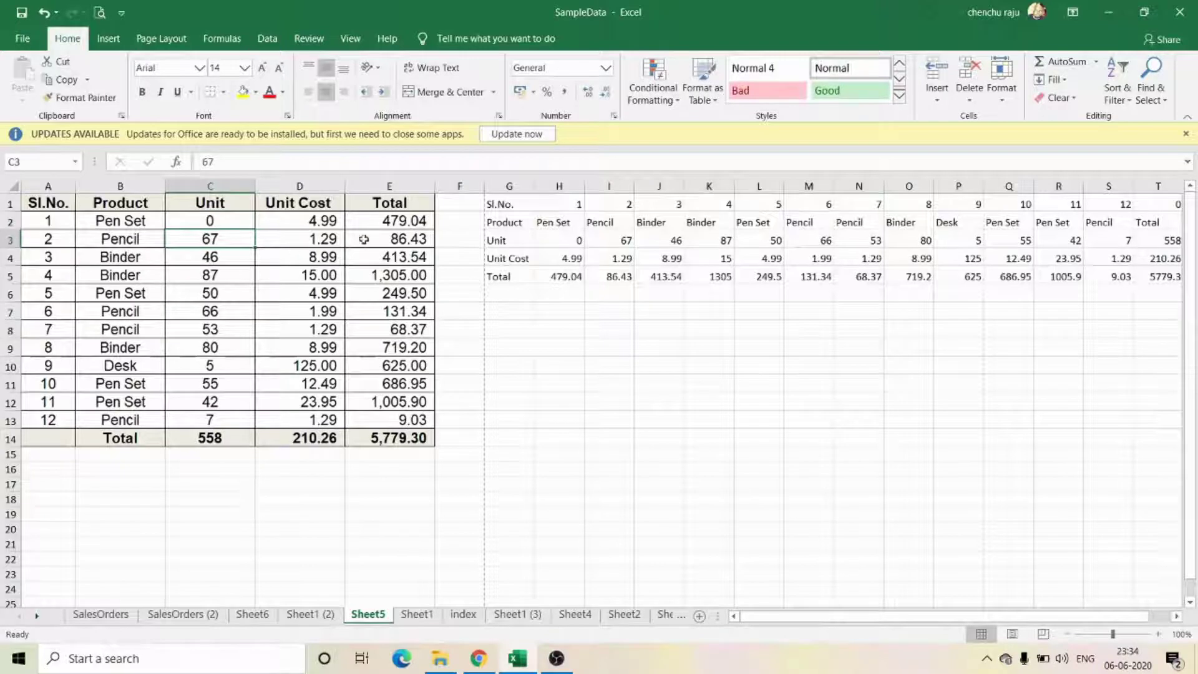
{"action": "left_click", "coordinate": [553, 240]}
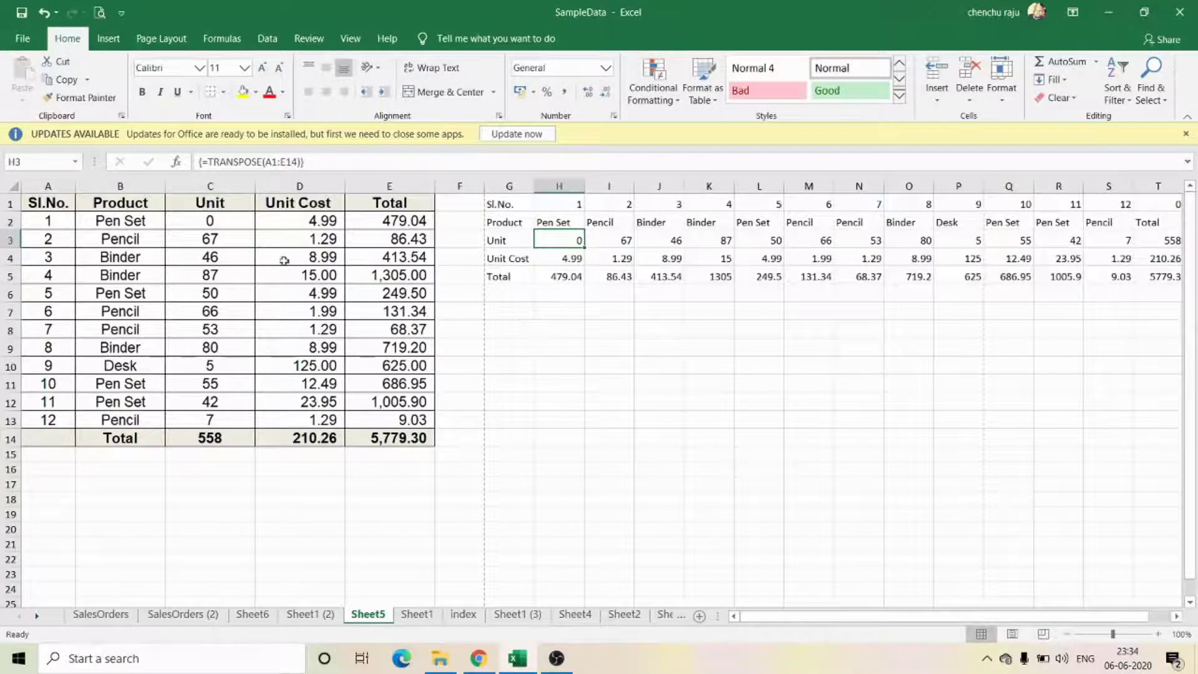
- Set the first Pen Set's unit quantity in C2 to 10
{"action": "left_click", "coordinate": [228, 225]}
{"action": "type", "text": "10"}
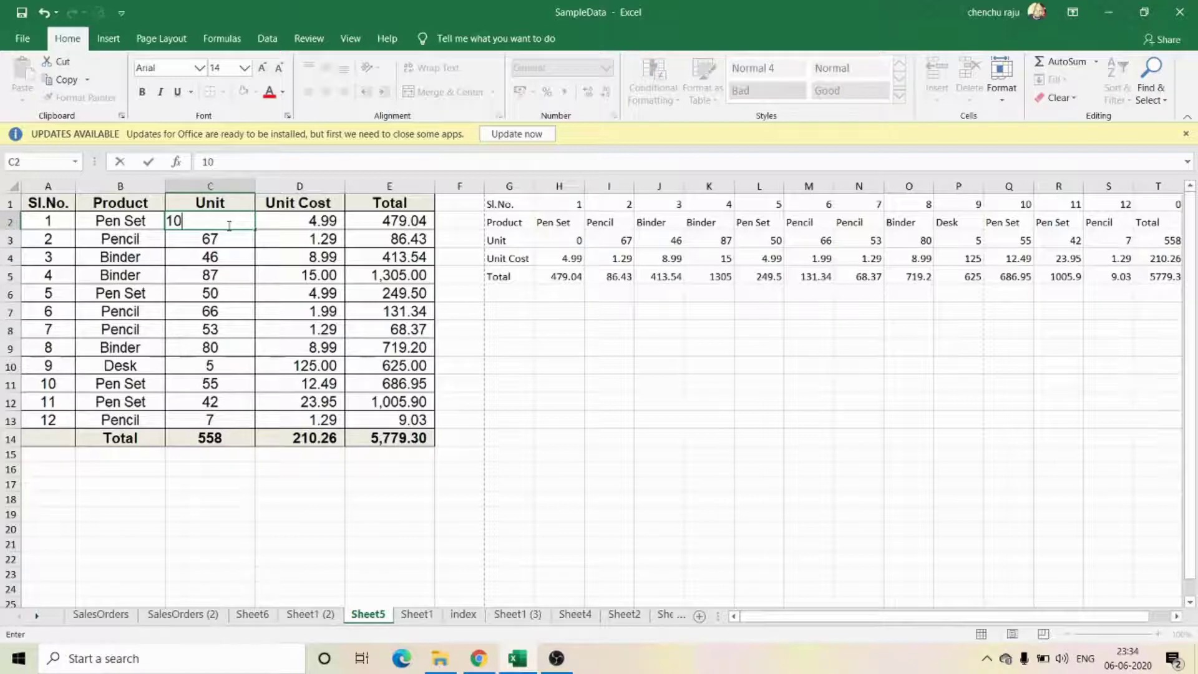
{"action": "key", "text": "Return"}
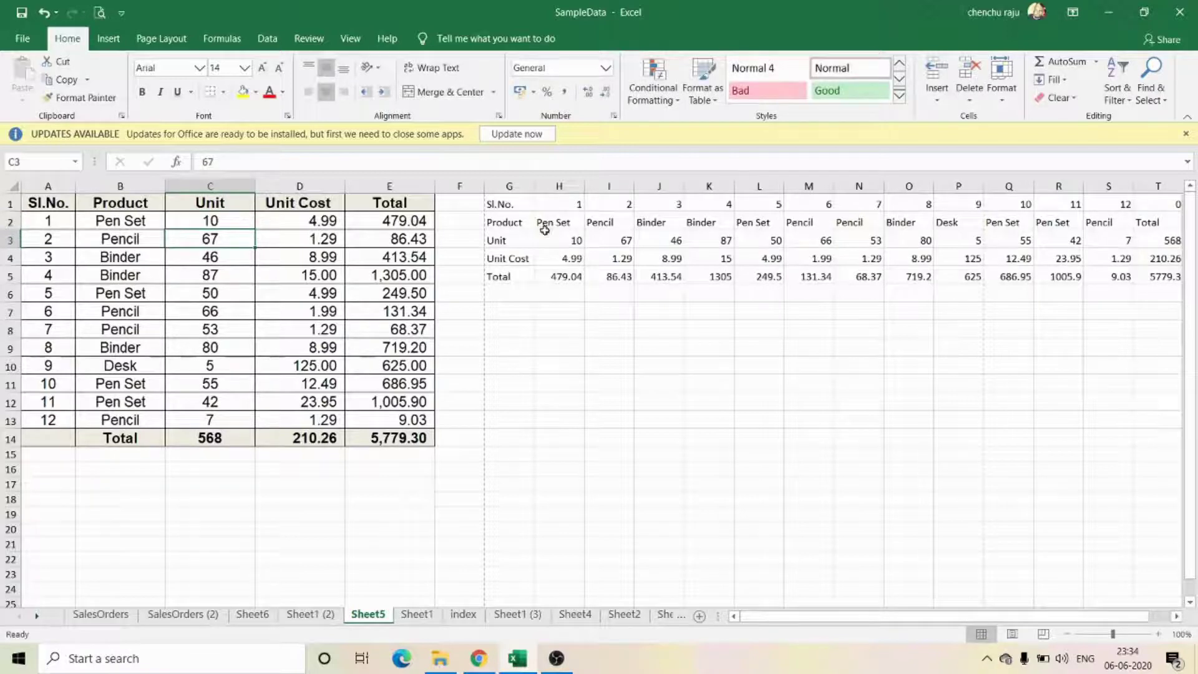
- Inspect the linked Pen Set unit cell and the Unit total cell T3 in the transposed table, and undo the last quantity change in C2
{"action": "left_click", "coordinate": [573, 241]}
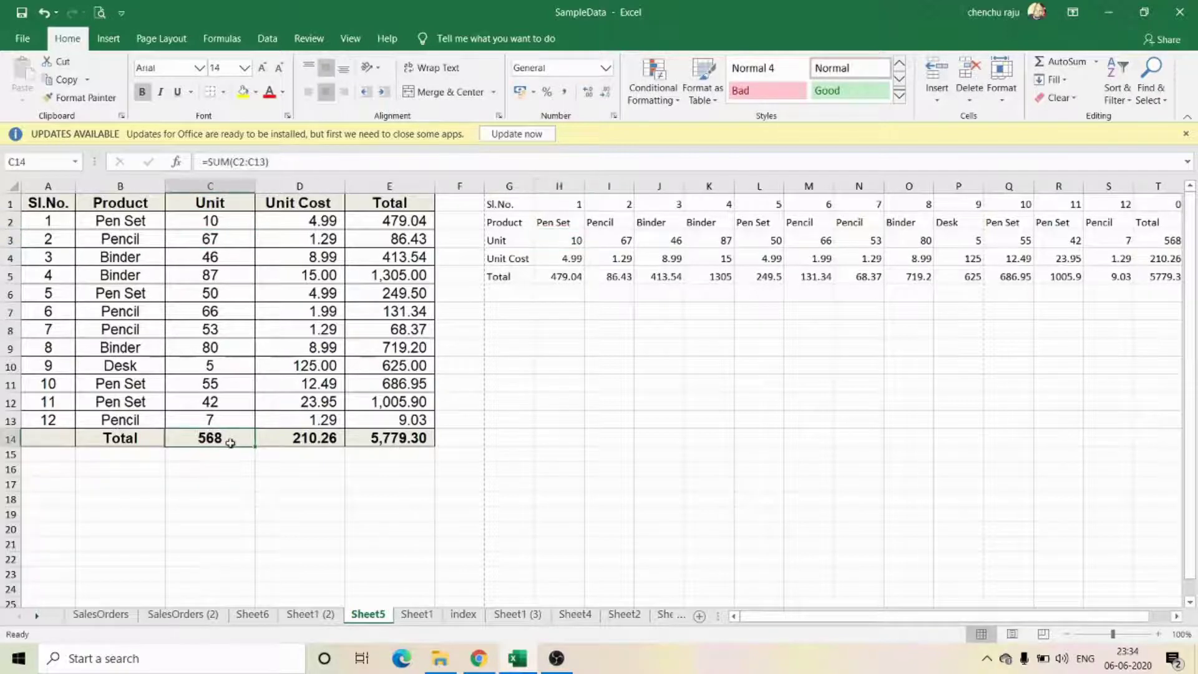
{"action": "left_click", "coordinate": [1176, 242]}
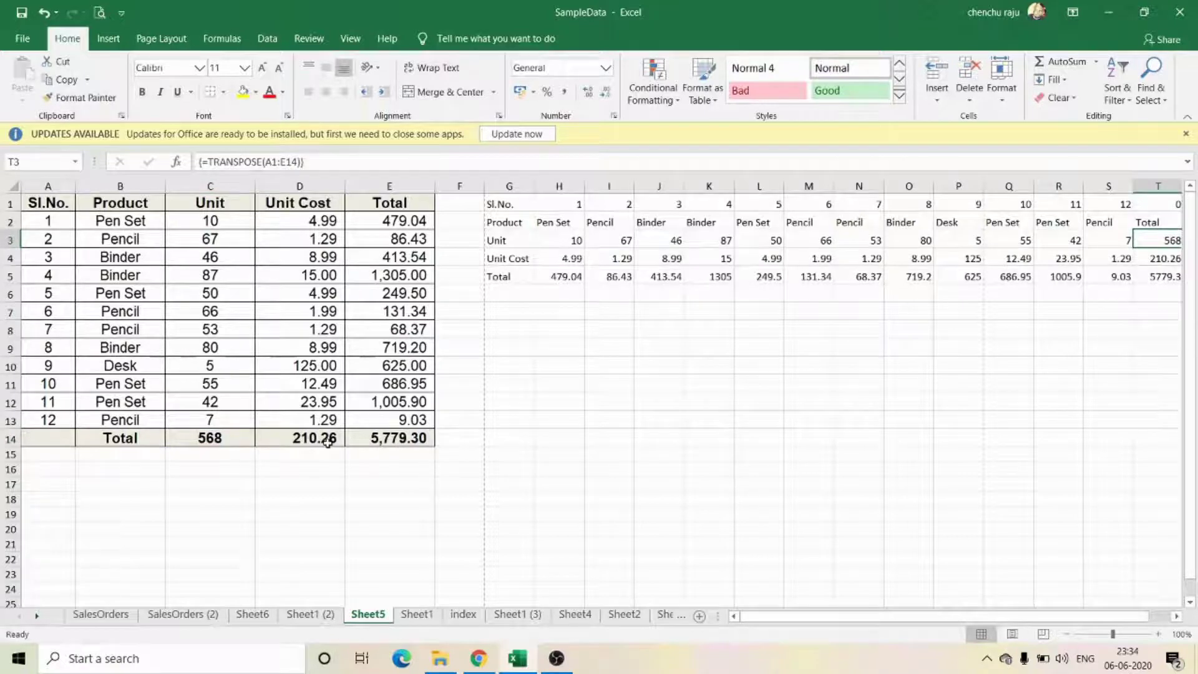
{"action": "key", "text": "ctrl+z"}
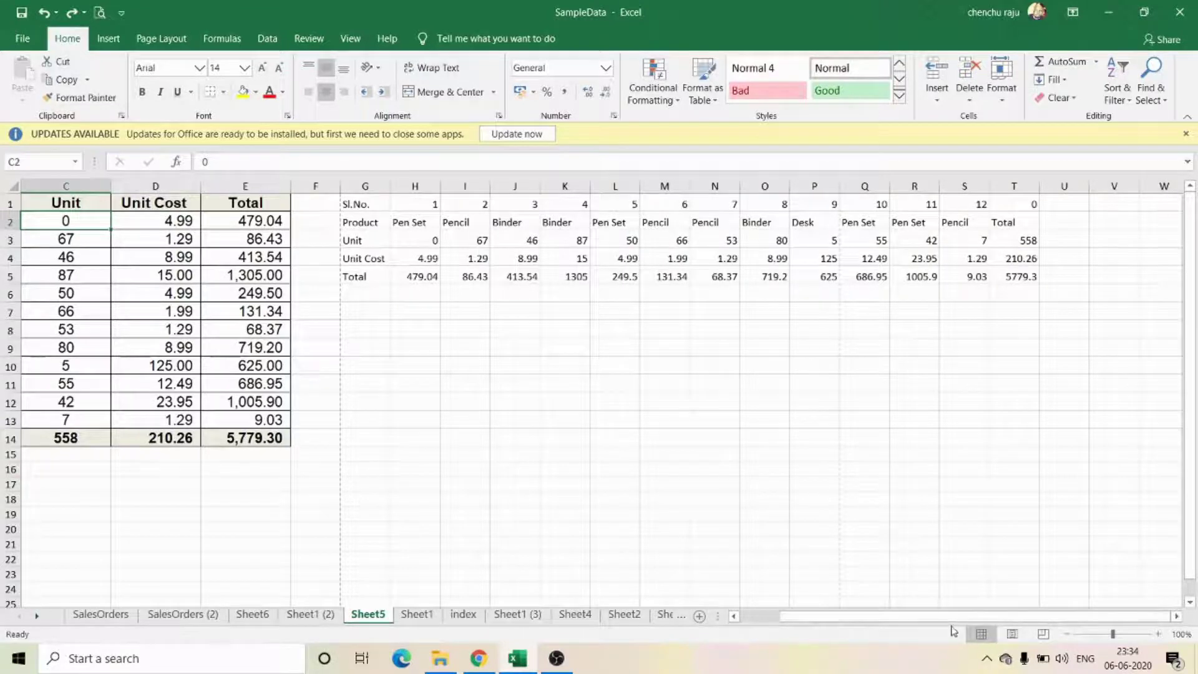
- Delete columns G through T to remove the TRANSPOSE array output beside the source table
{"action": "left_click_drag", "start_coordinate": [933, 618], "coordinate": [824, 619]}
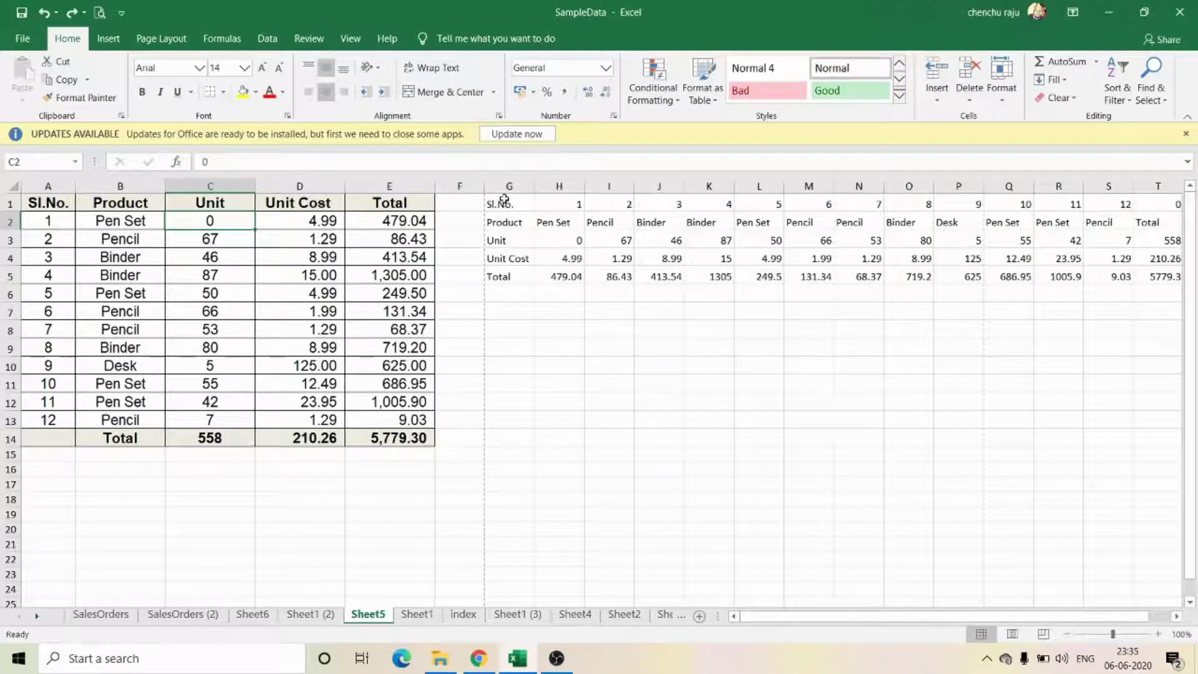
{"action": "left_click_drag", "start_coordinate": [504, 186], "coordinate": [1116, 191]}
{"action": "right_click", "coordinate": [1008, 188]}
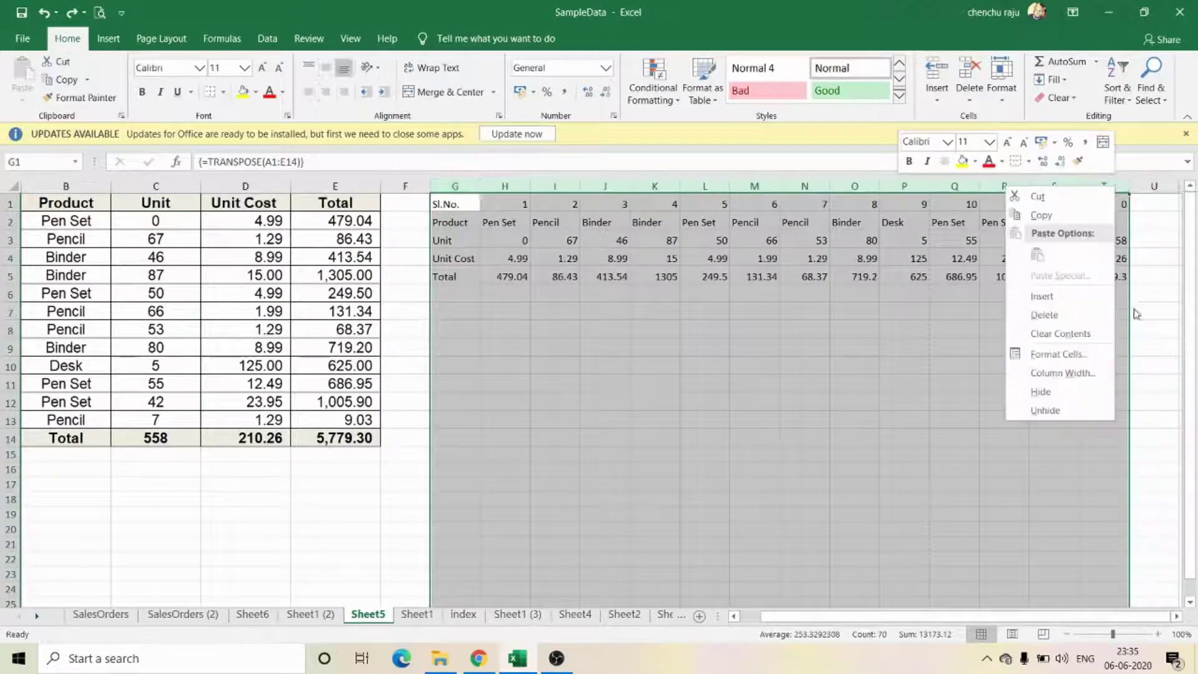
{"action": "left_click", "coordinate": [1032, 317]}
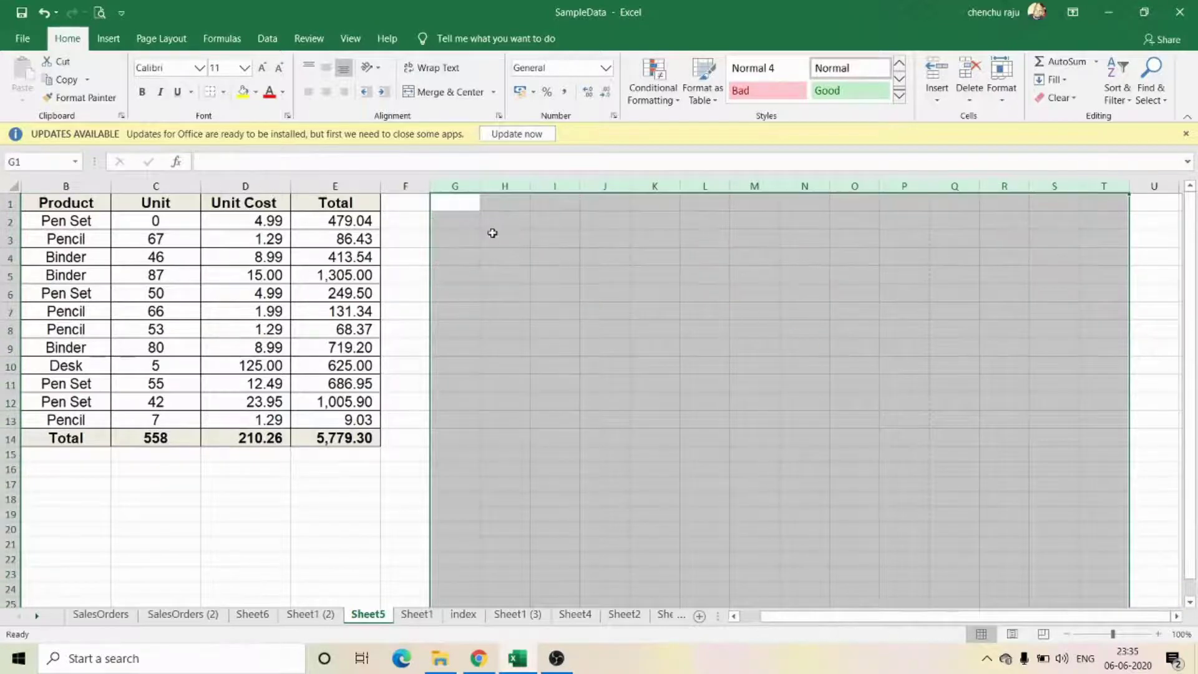
{"action": "left_click", "coordinate": [462, 208]}
- Copy the source sales table A1:E14
{"action": "left_click_drag", "start_coordinate": [805, 619], "coordinate": [785, 620]}
{"action": "left_click", "coordinate": [237, 298]}
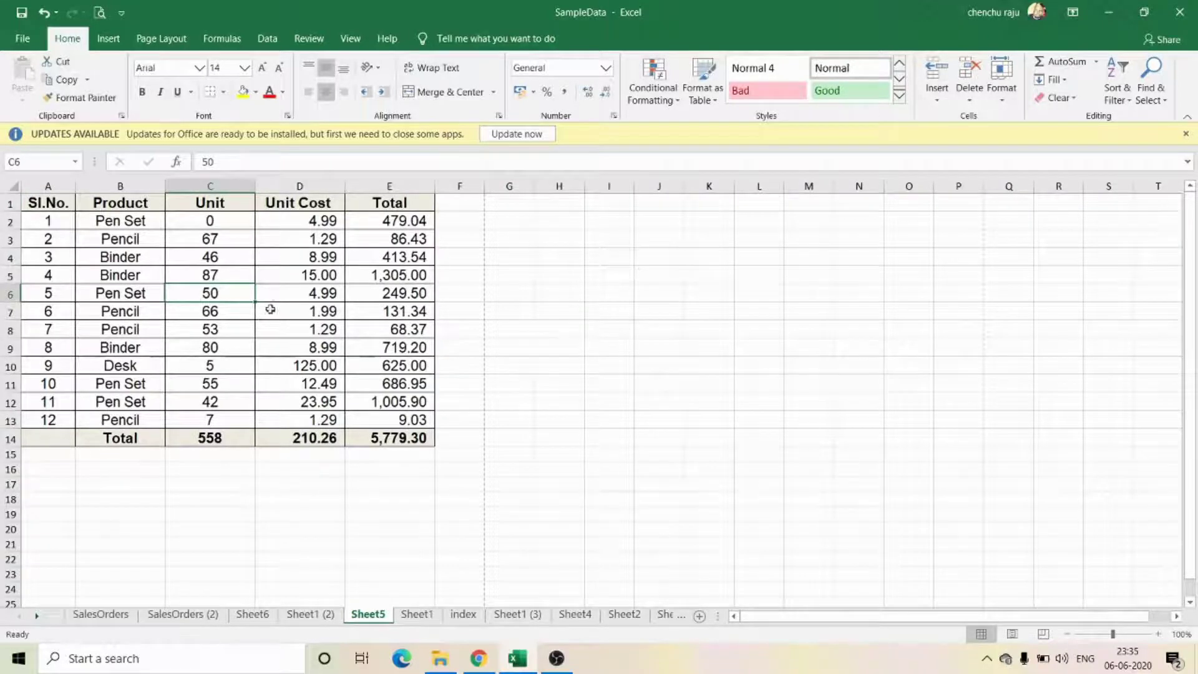
{"action": "left_click_drag", "start_coordinate": [45, 202], "coordinate": [400, 438]}
{"action": "right_click", "coordinate": [267, 286]}
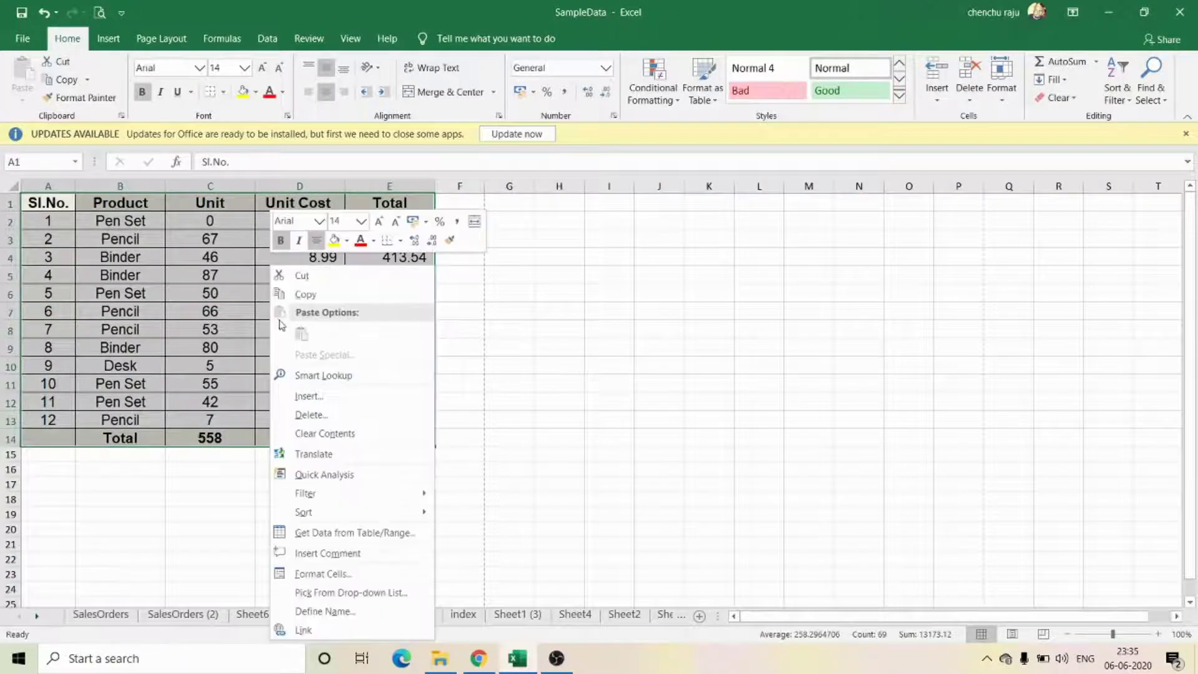
{"action": "left_click", "coordinate": [302, 294]}
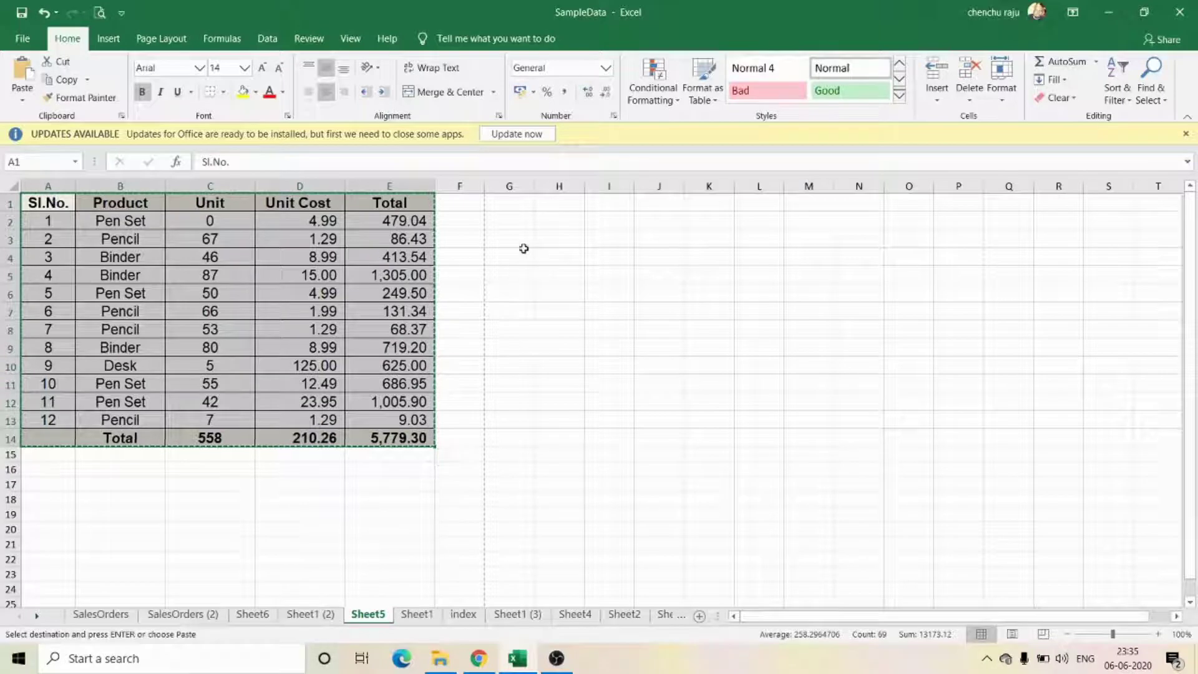
- Paste the copied table at H1 using Paste Special with the Values and Transpose options
{"action": "left_click", "coordinate": [551, 205]}
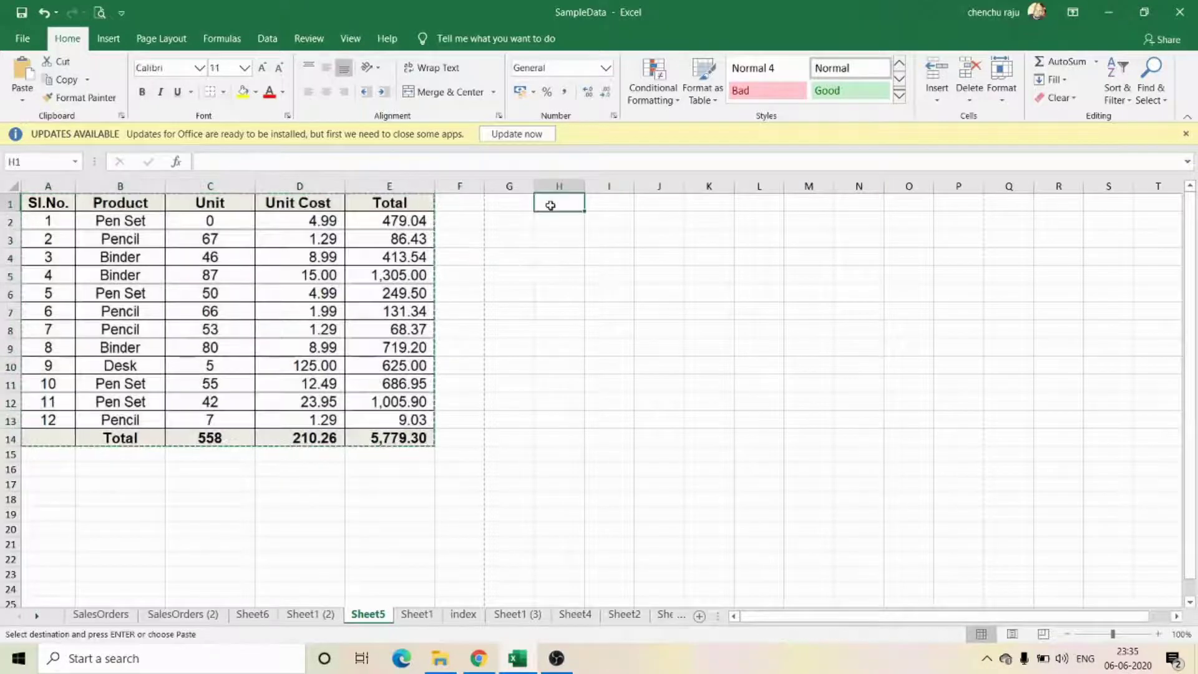
{"action": "right_click", "coordinate": [551, 206]}
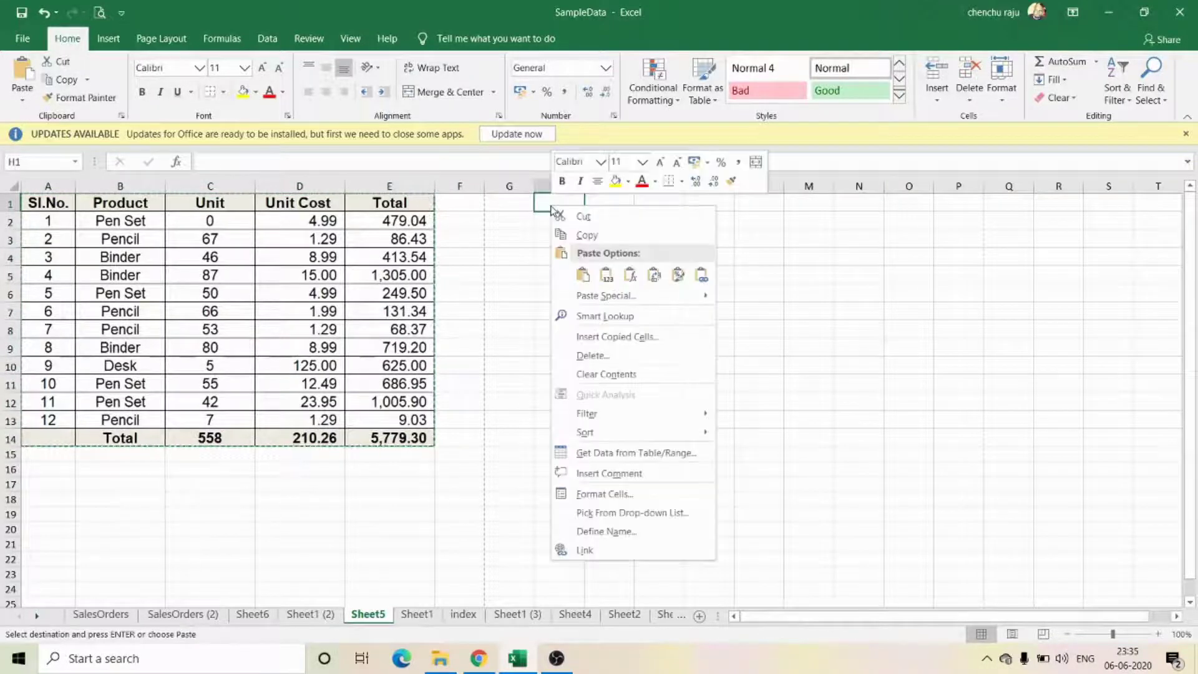
{"action": "left_click", "coordinate": [602, 295]}
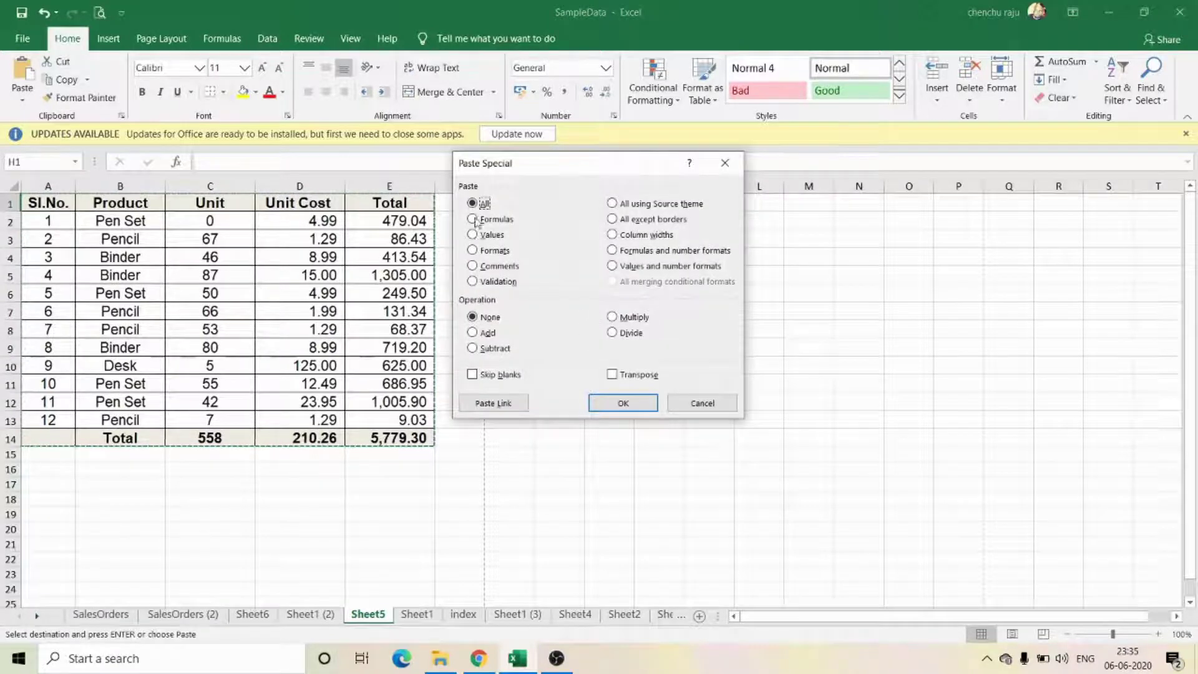
{"action": "left_click", "coordinate": [490, 237]}
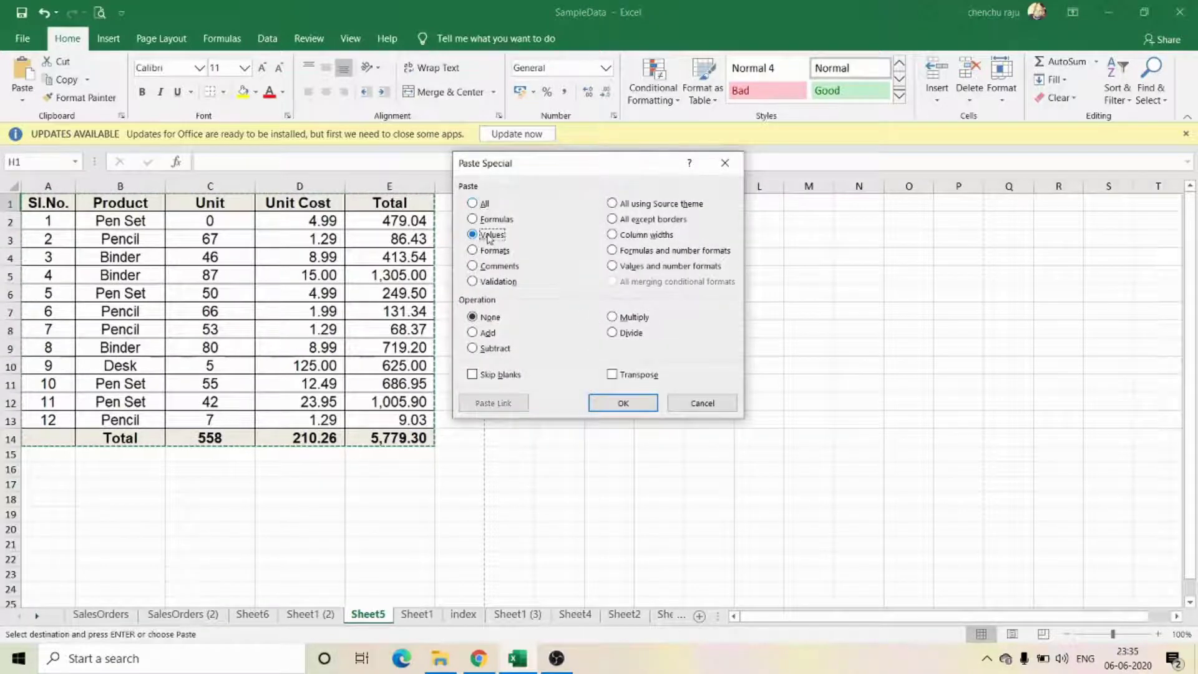
{"action": "left_click", "coordinate": [624, 376]}
{"action": "left_click", "coordinate": [623, 404]}
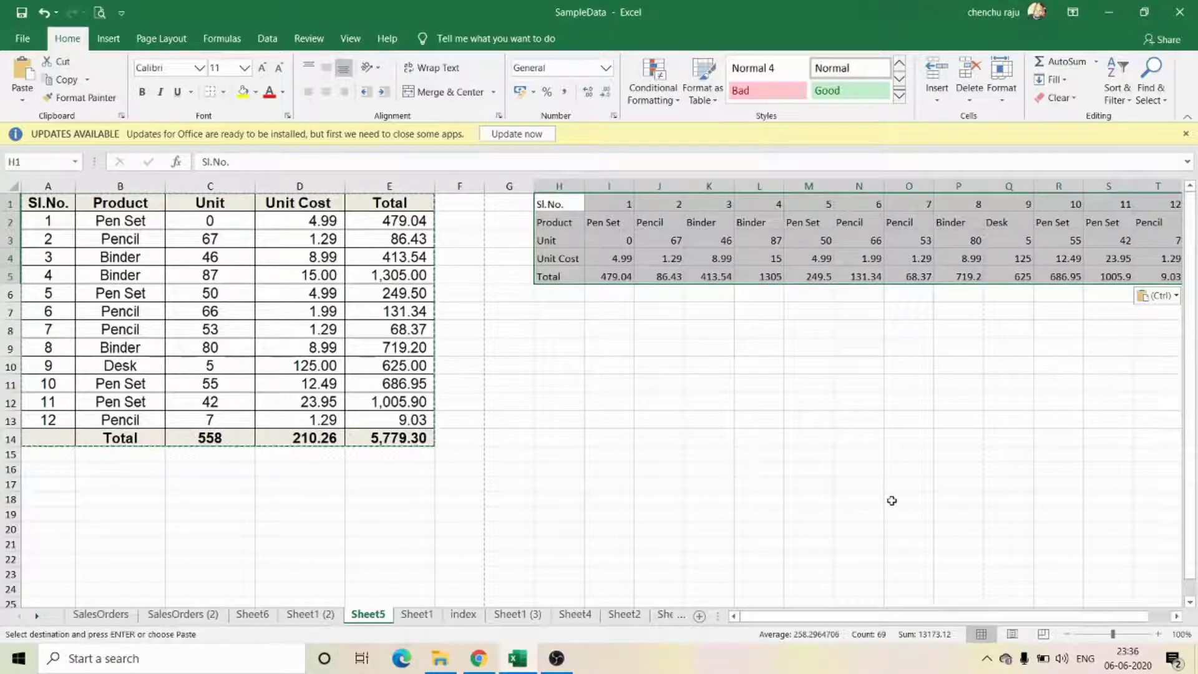
- Set the first Pen Set's unit quantity in C2 to 10 and inspect the pasted cell I3 and the pasted Unit total
{"action": "left_click", "coordinate": [204, 223]}
{"action": "type", "text": "10"}
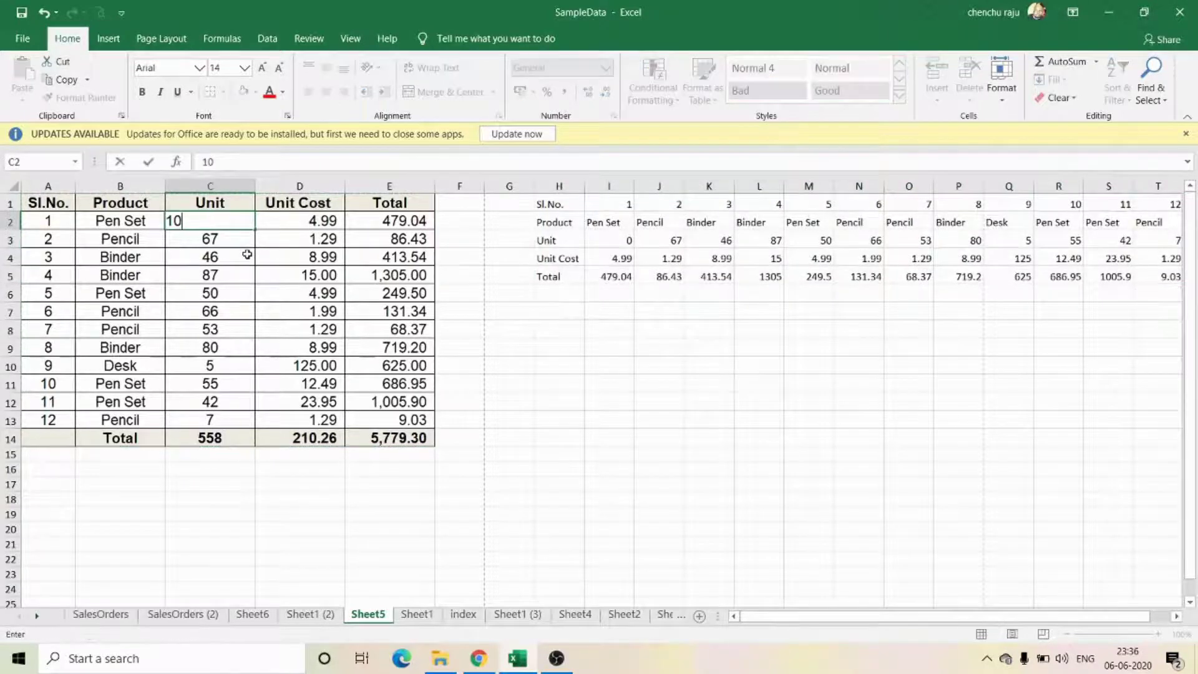
{"action": "key", "text": "Return"}
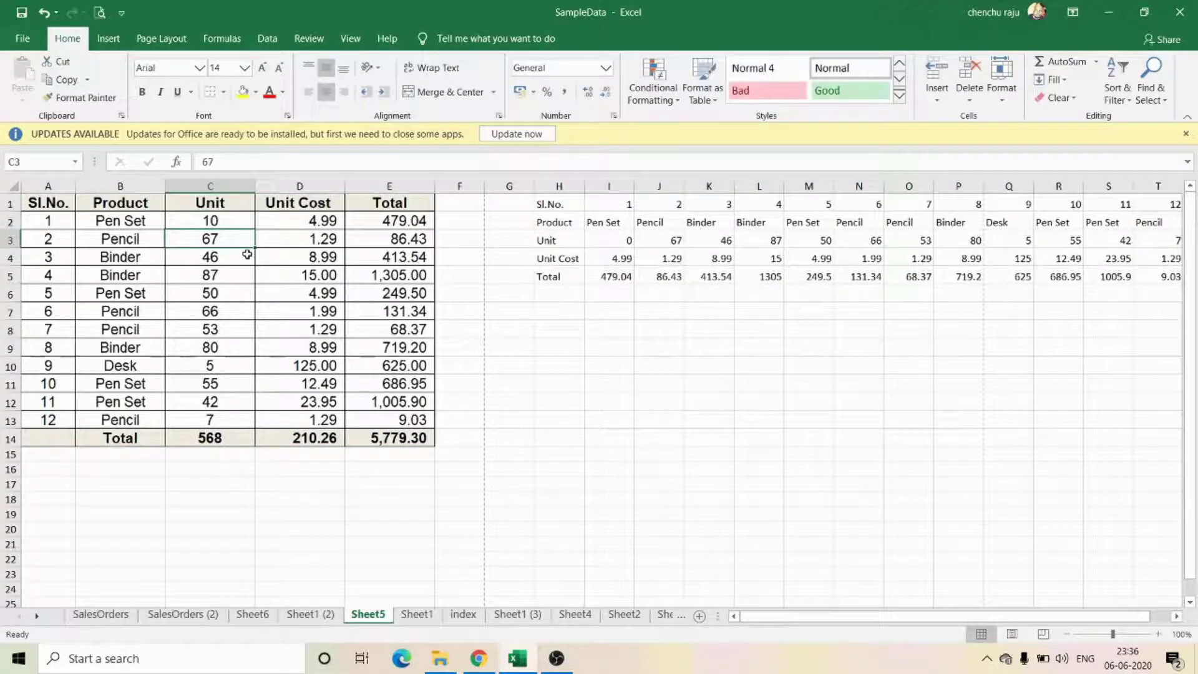
{"action": "left_click", "coordinate": [619, 242]}
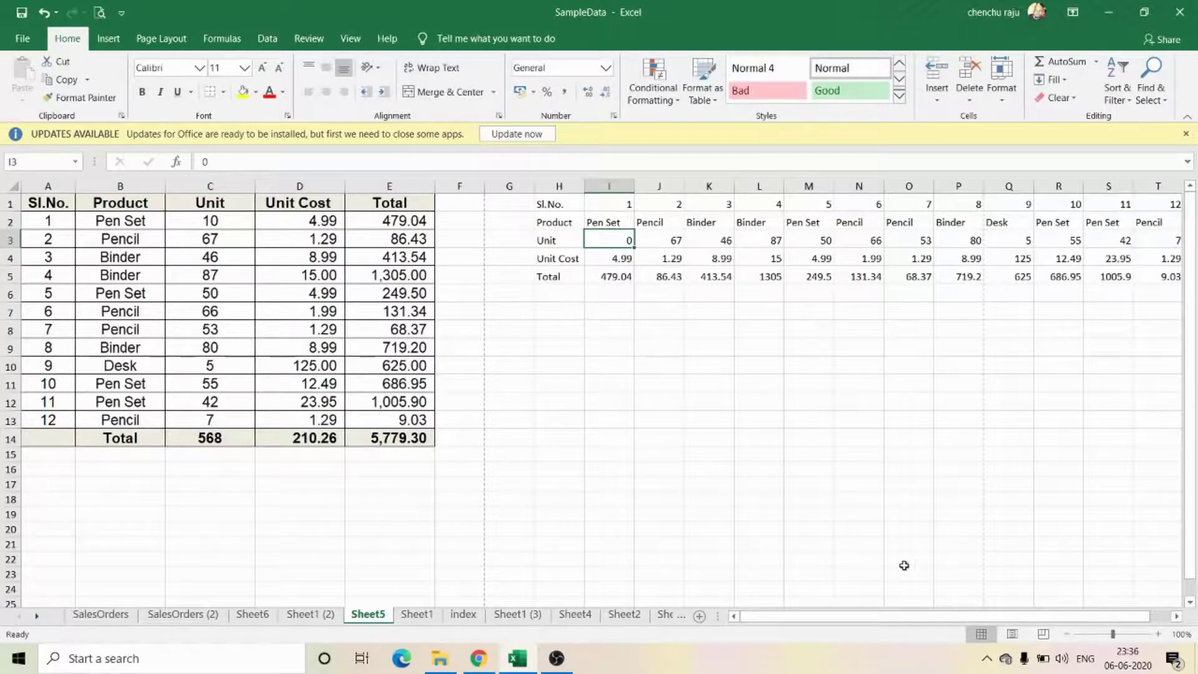
{"action": "left_click_drag", "start_coordinate": [933, 617], "coordinate": [995, 619]}
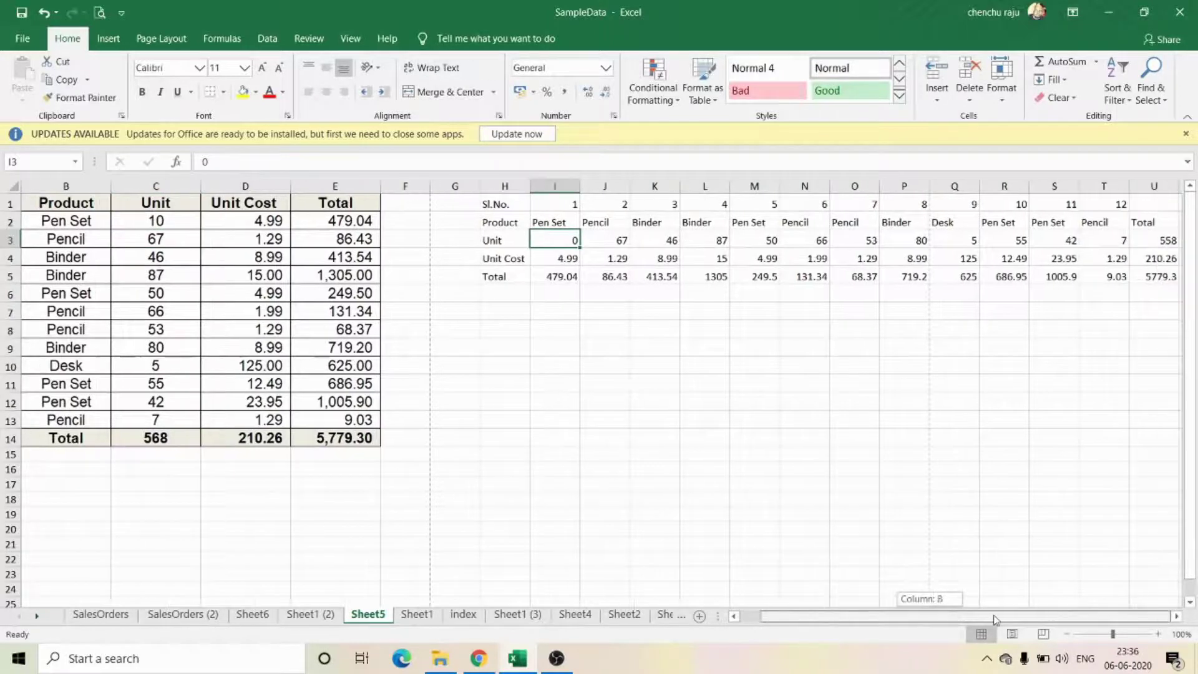